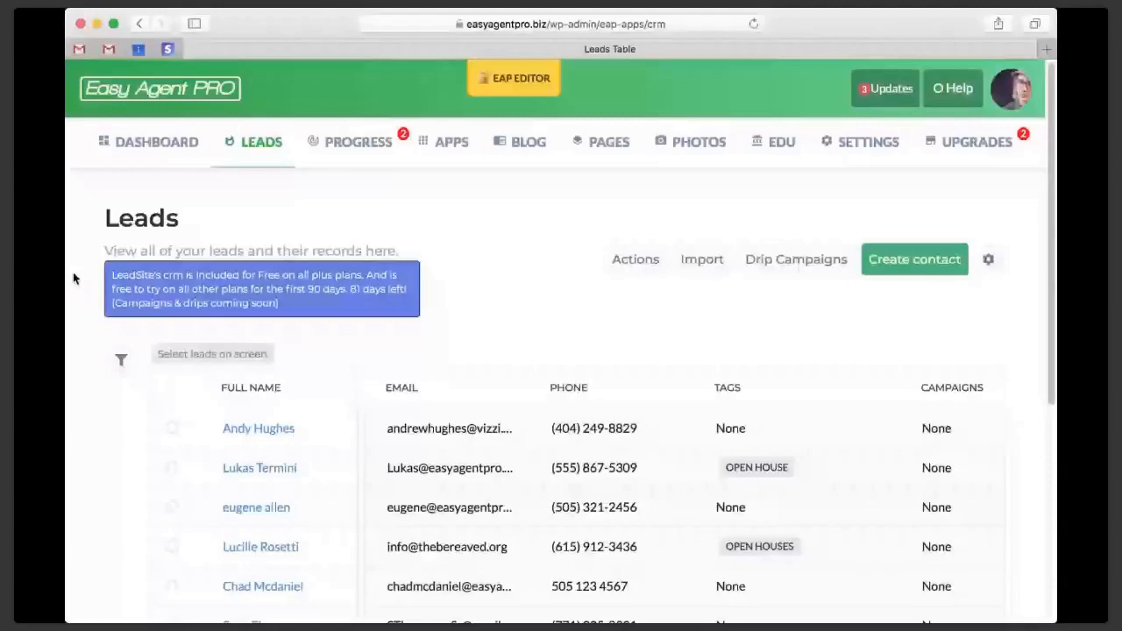
Review the leads list at 30 rows per page and go to its next page.
scroll(74, 278, down, 1)
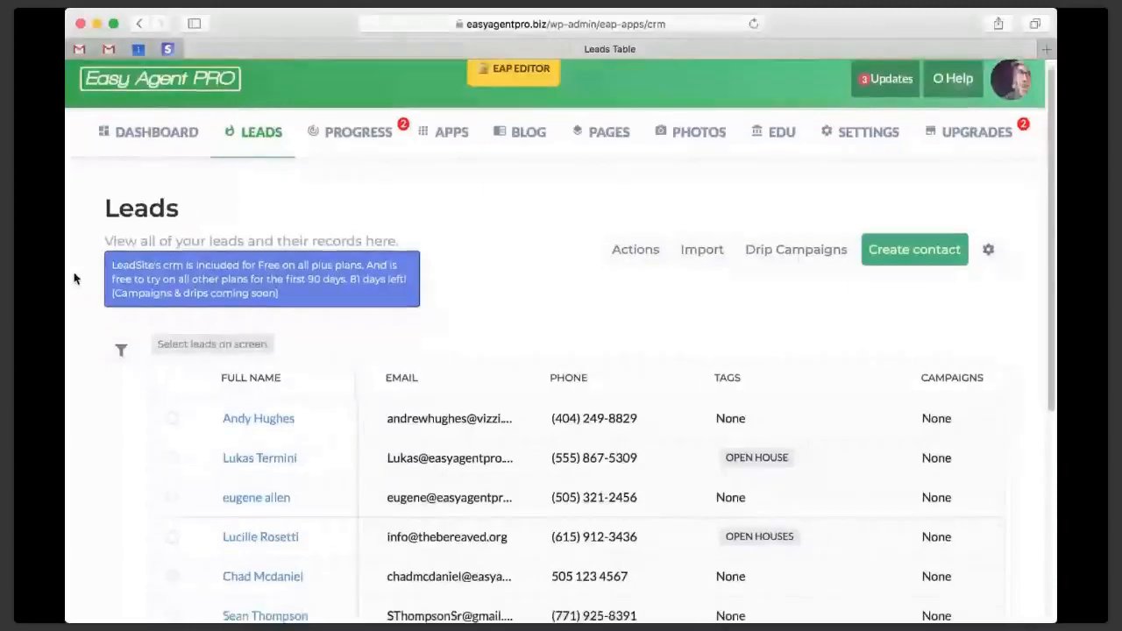
scroll(73, 279, down, 5)
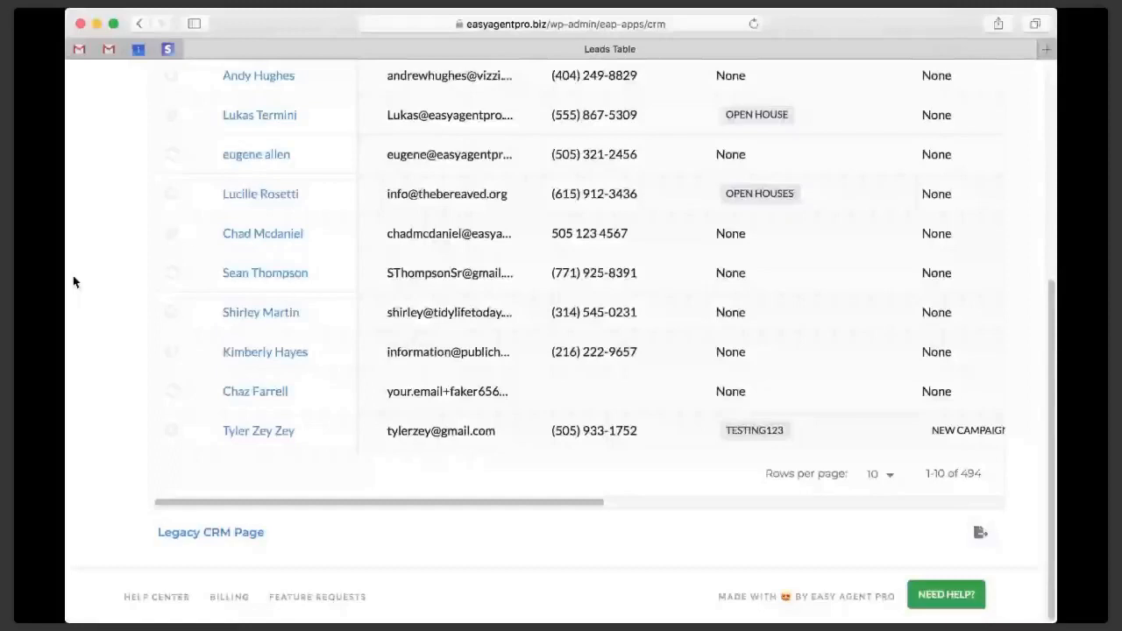
scroll(90, 486, up, 5)
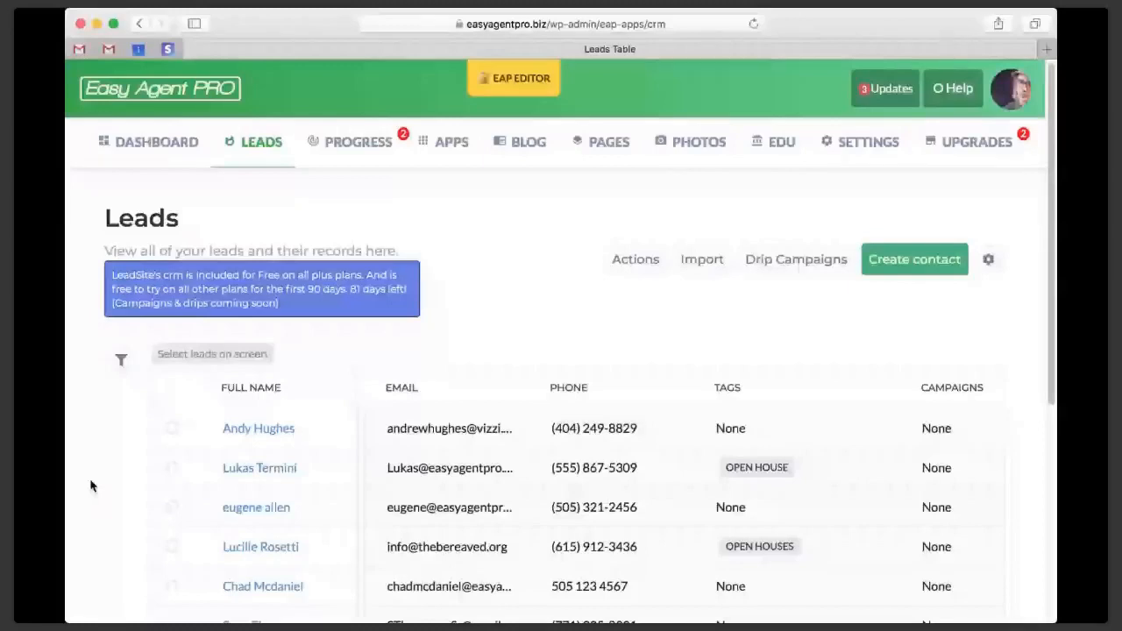
scroll(874, 576, down, 5)
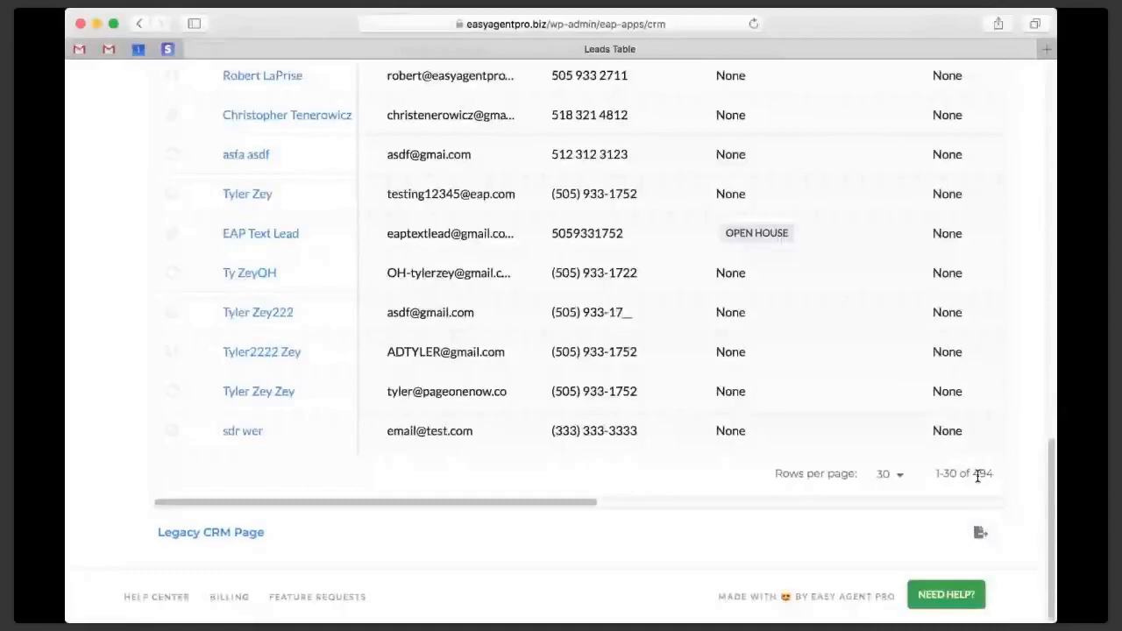
scroll(697, 477, right, 10)
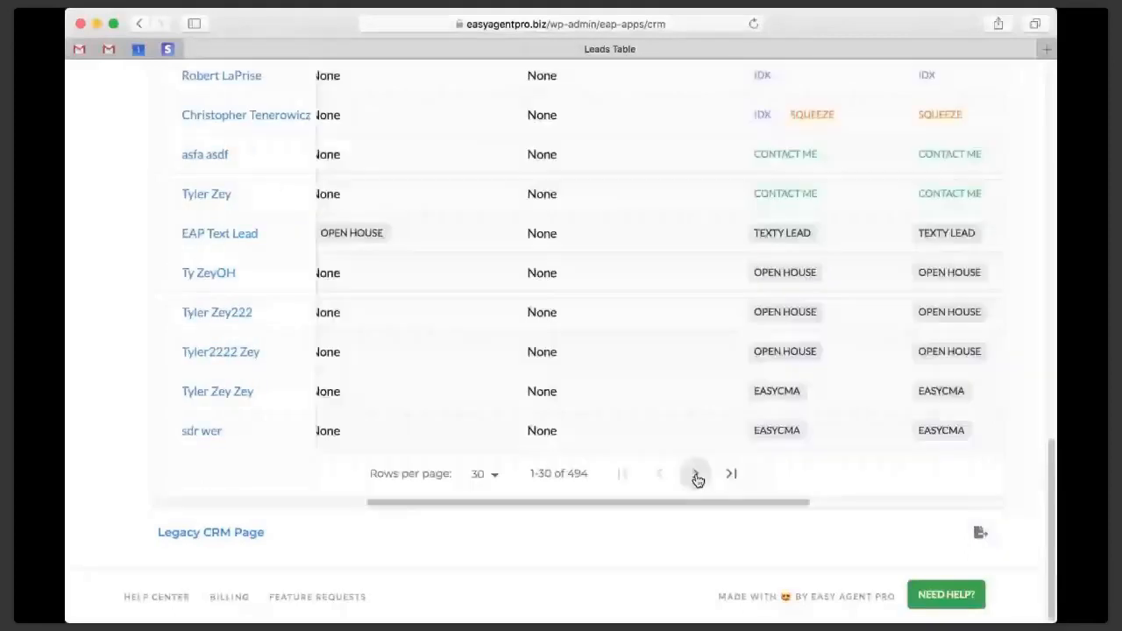
click(696, 474)
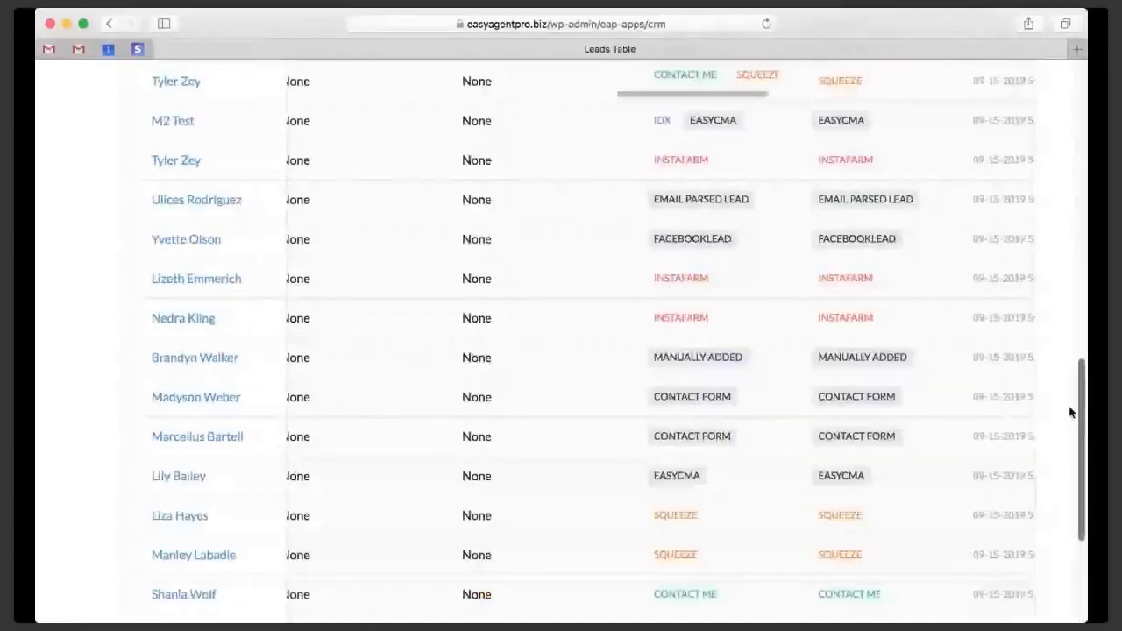
Examine the leads table at 10 rows per page, covering the tags, campaigns, lead types and date columns.
scroll(1070, 412, down, 5)
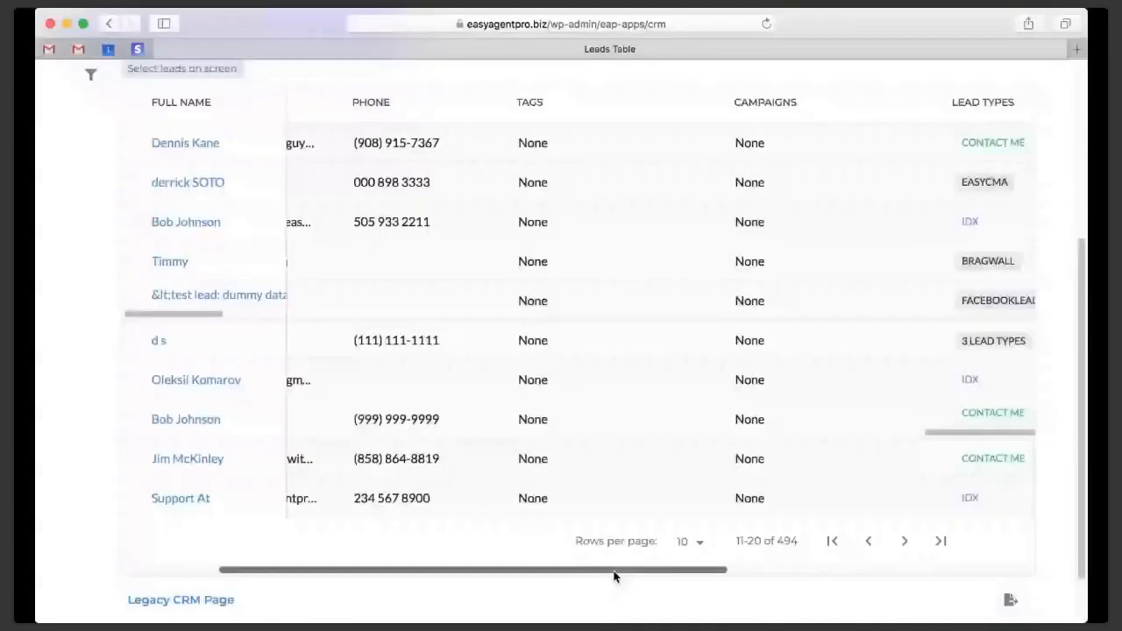
scroll(614, 438, right, 3)
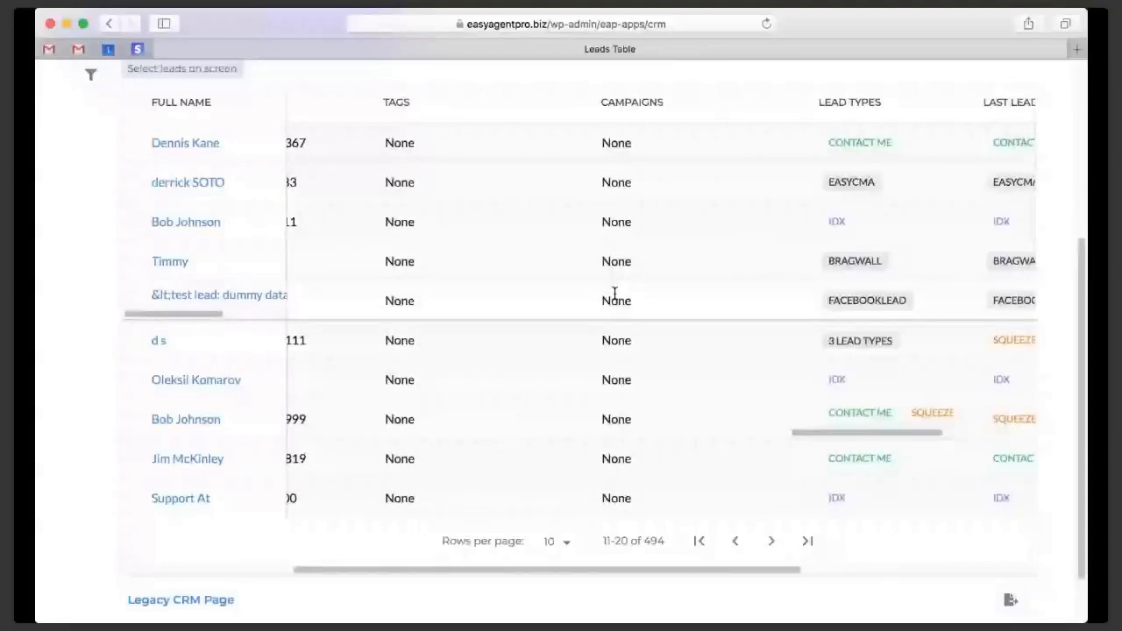
scroll(638, 416, right, 5)
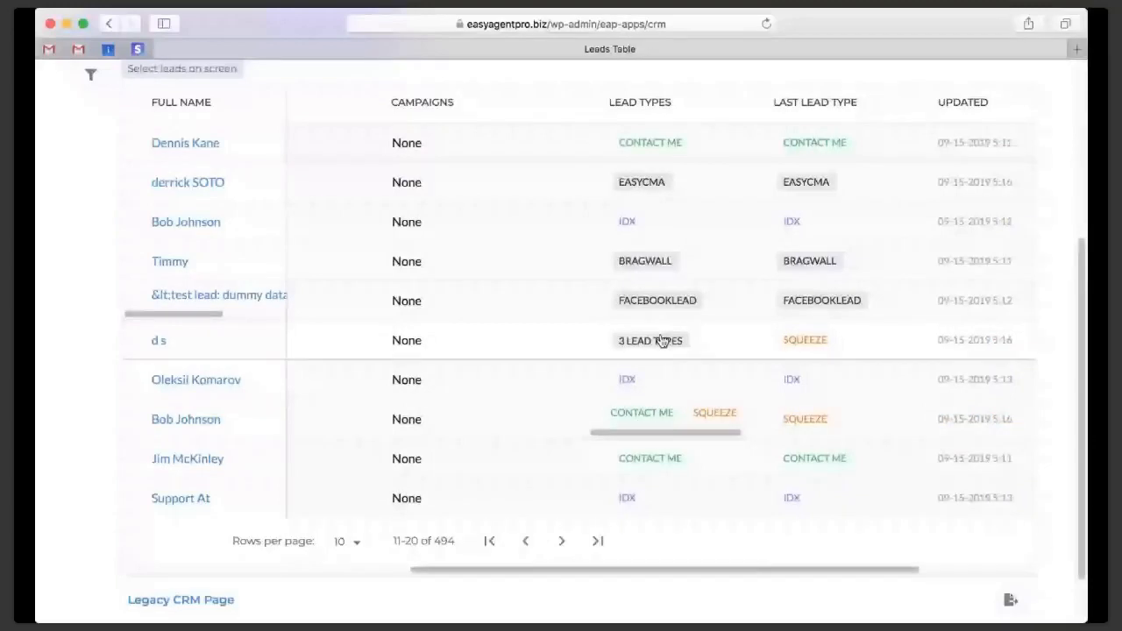
drag(713, 571, 765, 573)
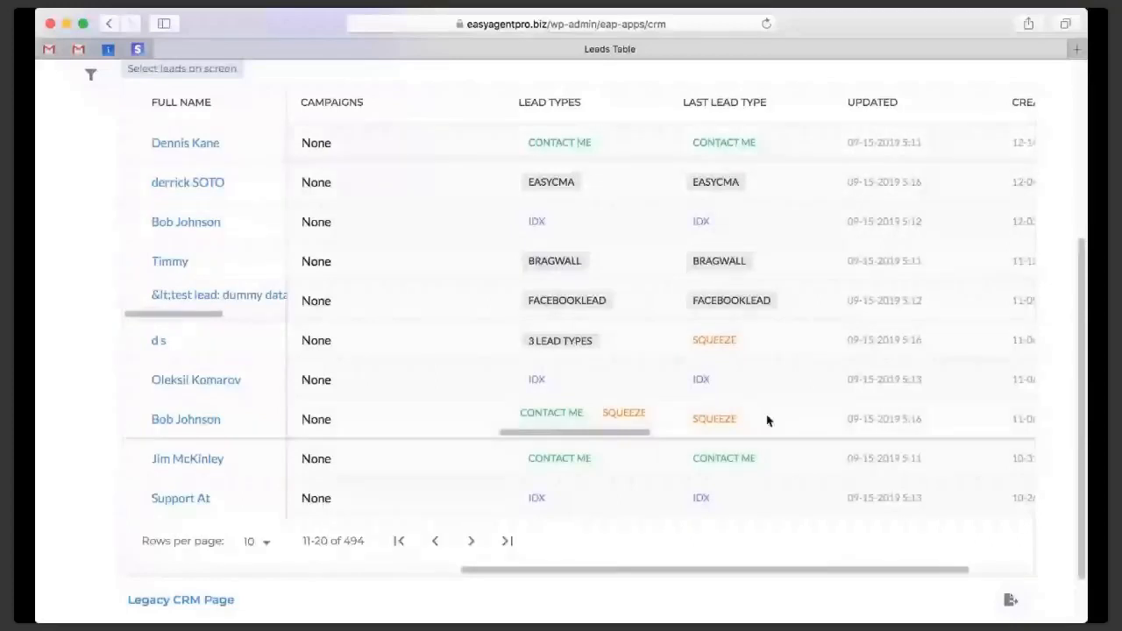
drag(846, 420, 886, 422)
scroll(575, 366, left, 10)
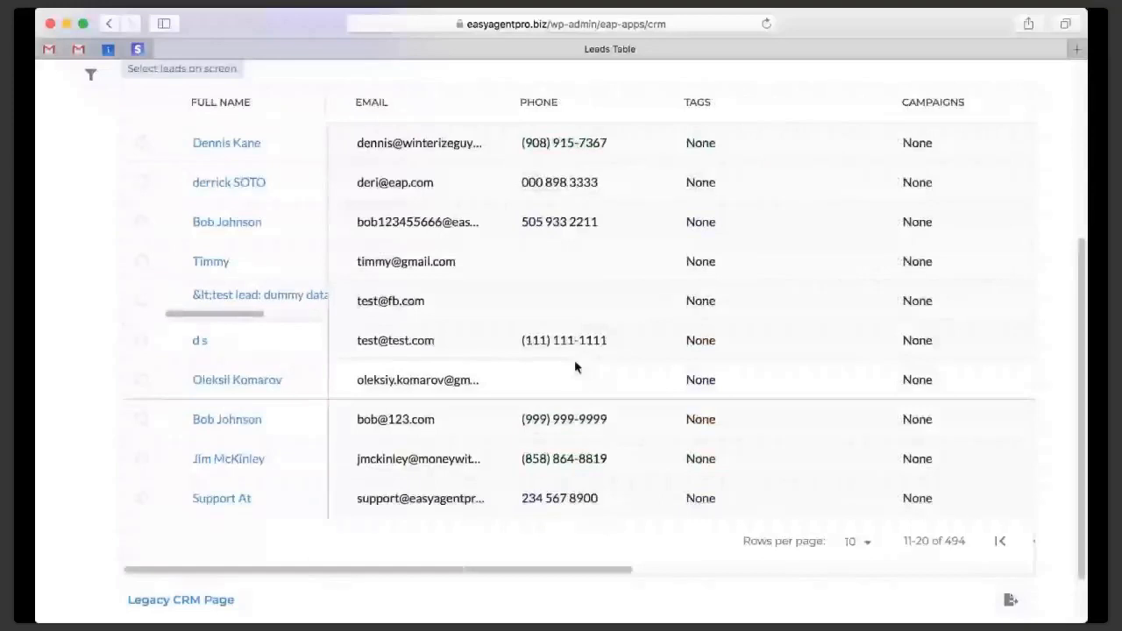
Search the leads with the name filter and separately with a partial email address, checking the remaining filter fields.
scroll(114, 257, up, 3)
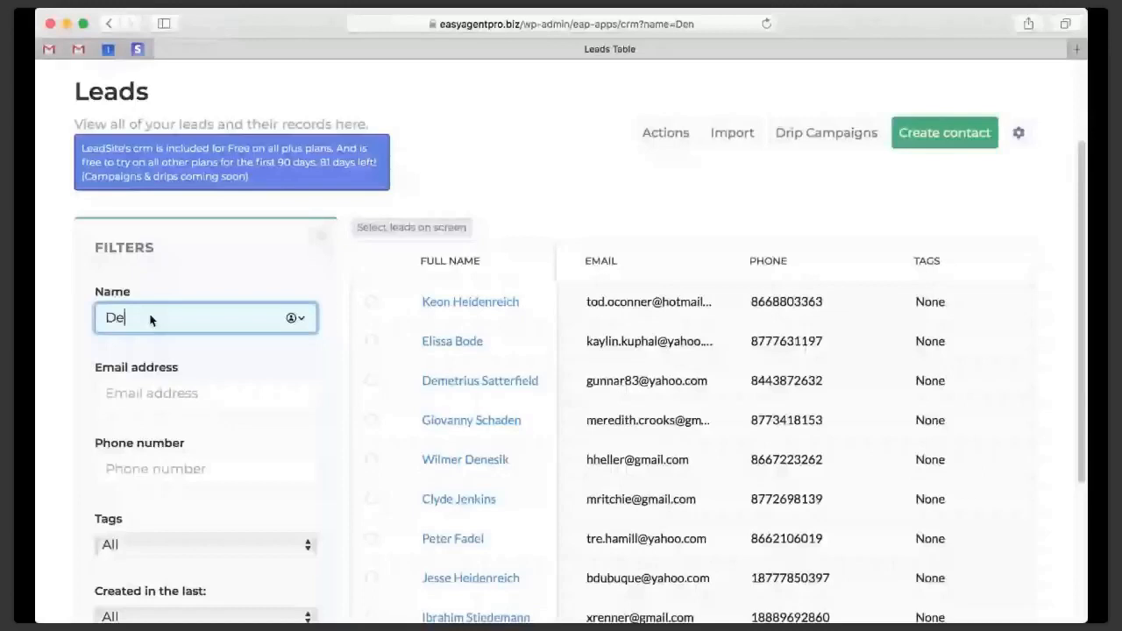
text(nni)
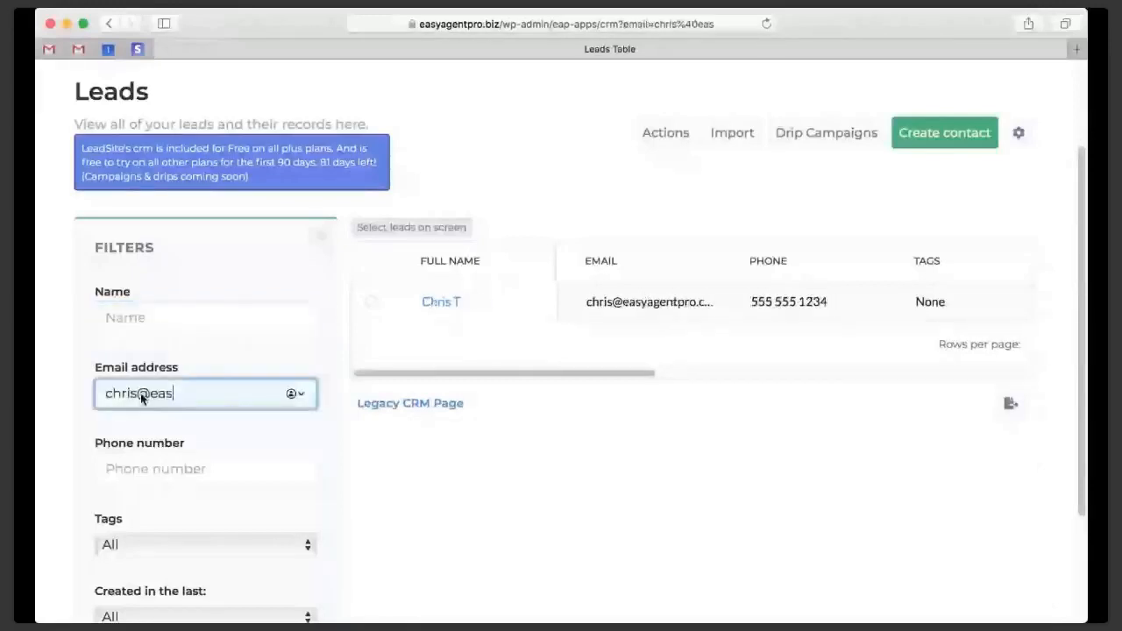
scroll(158, 443, down, 1)
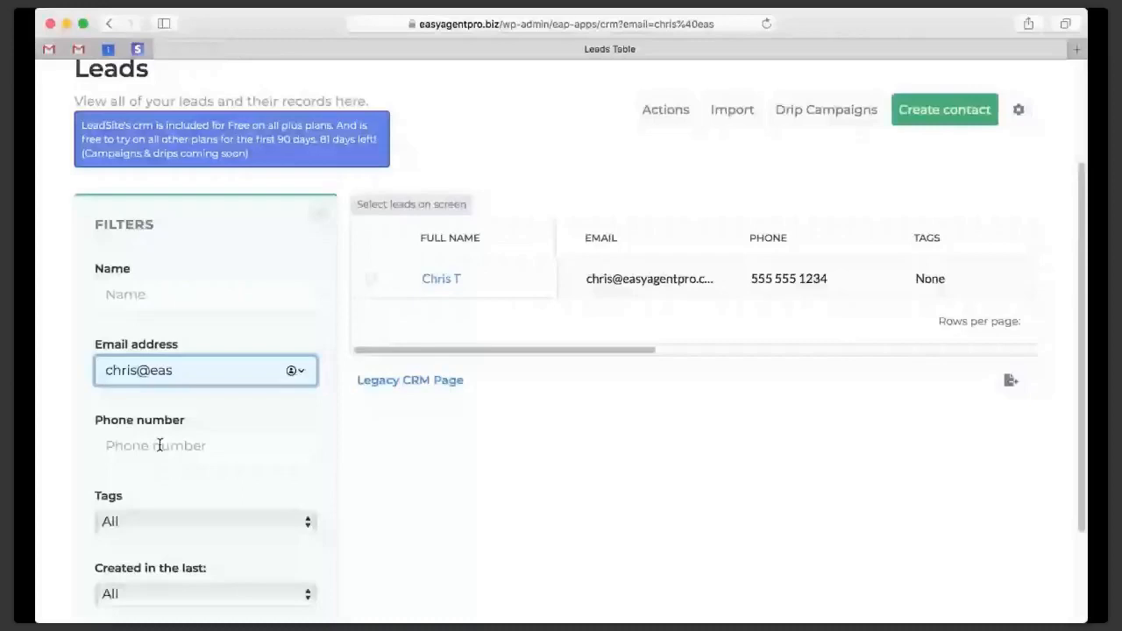
key(Tab)
key(Tab)
key(Tab)
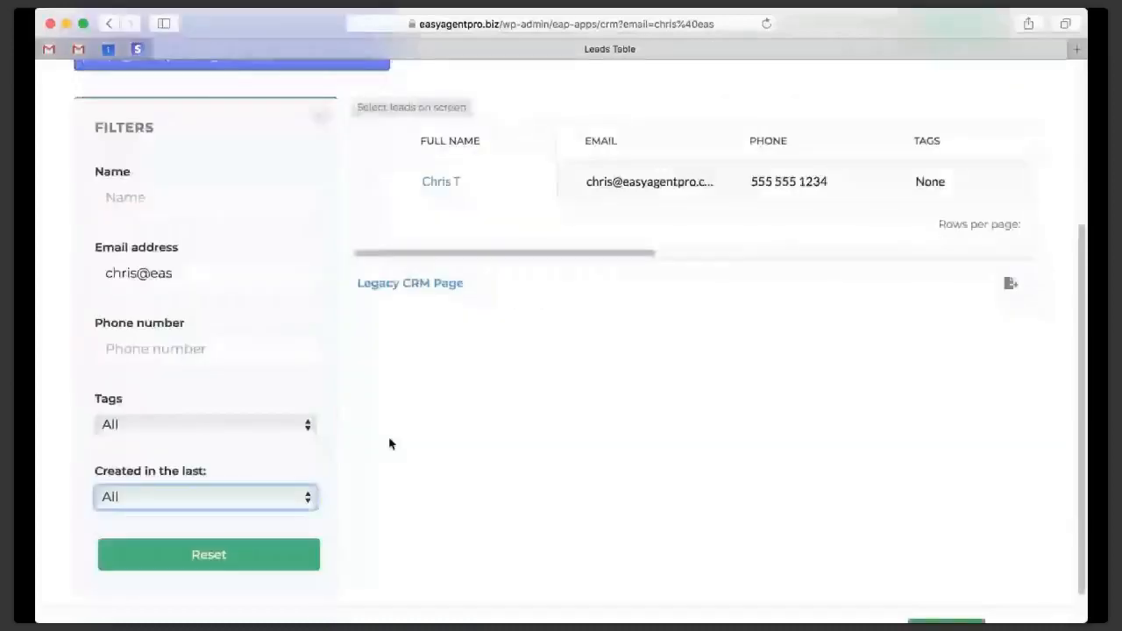
Select all leads created in the last 7 days and view the bulk actions available for them.
click(322, 117)
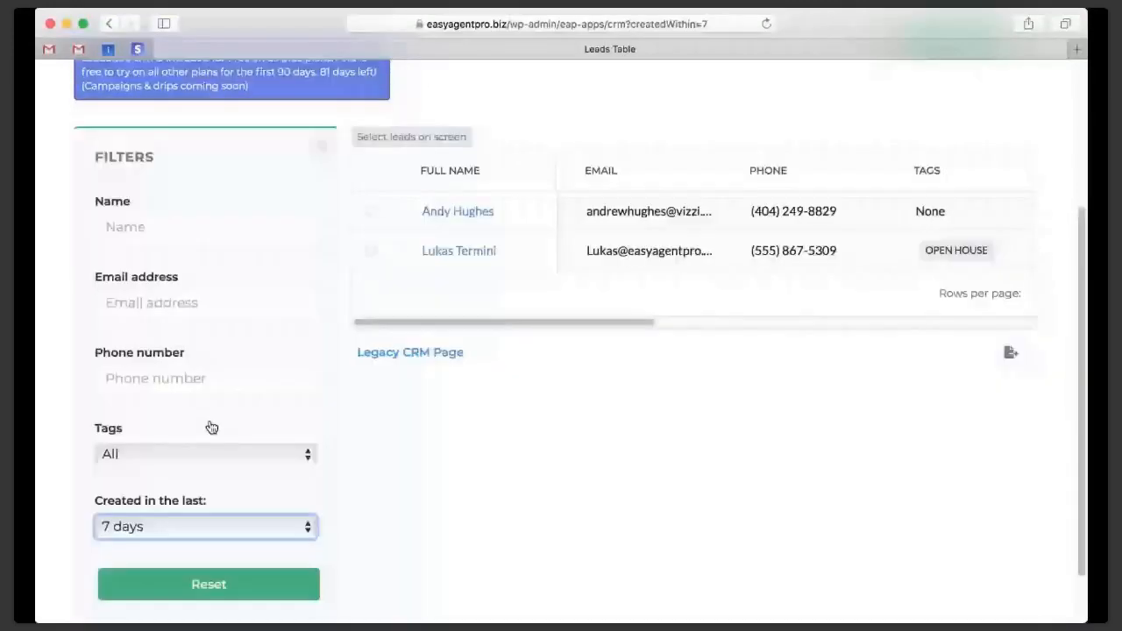
scroll(425, 355, up, 5)
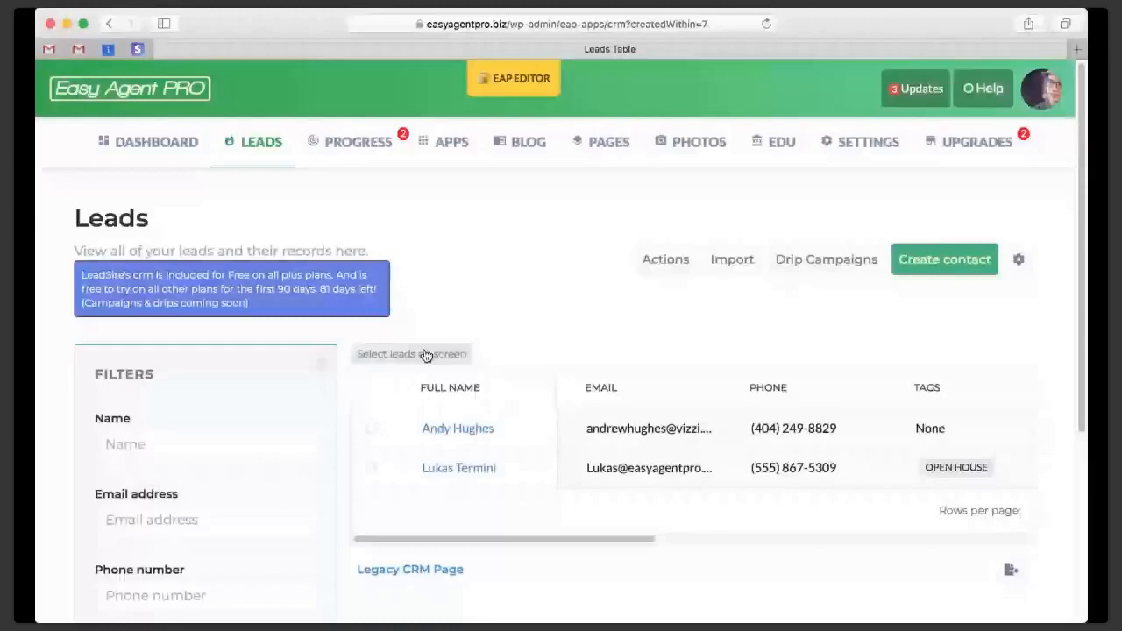
click(425, 354)
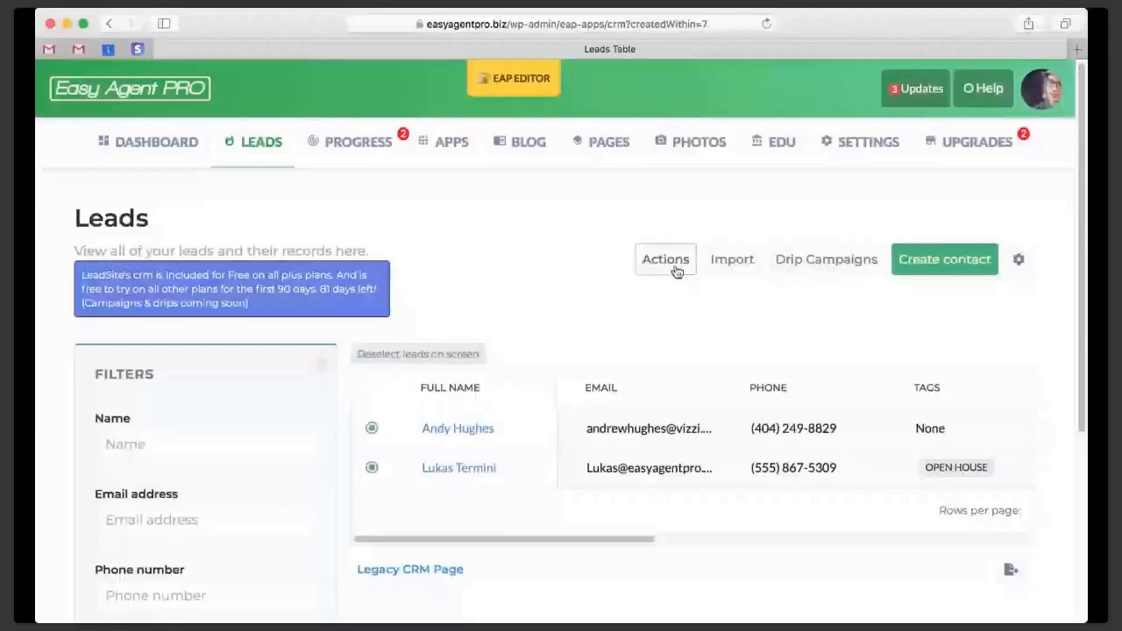
click(673, 263)
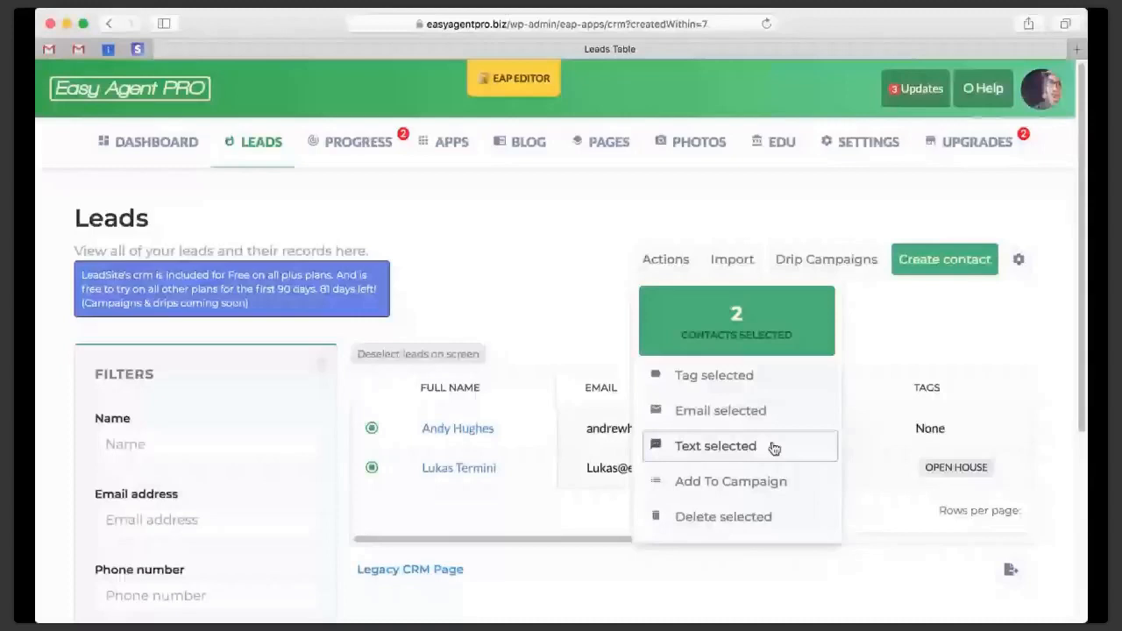
click(1033, 330)
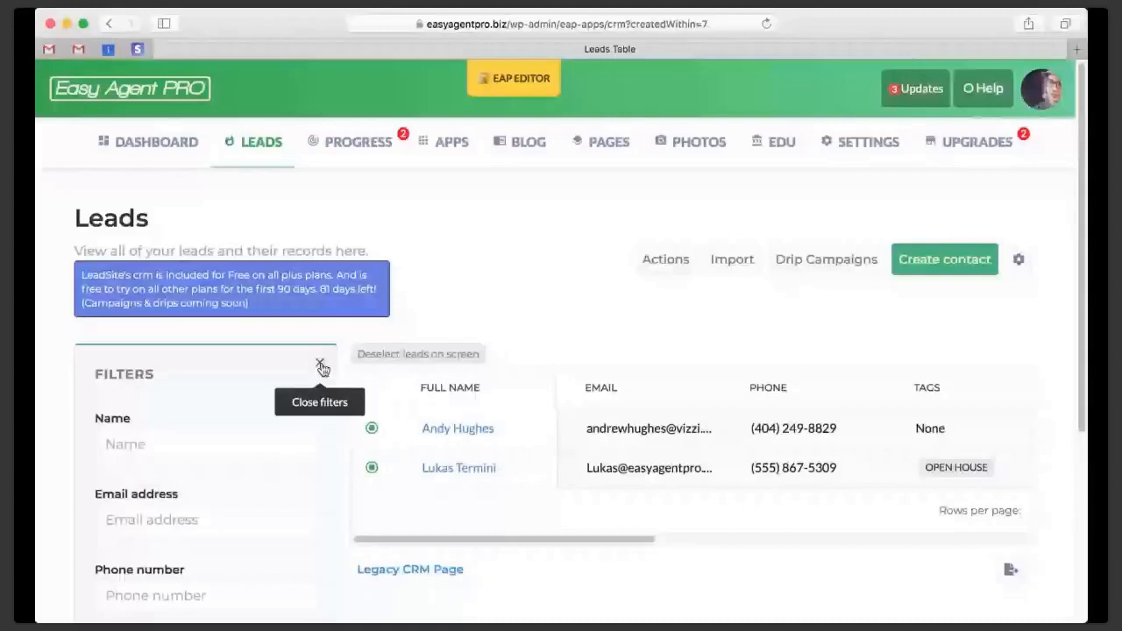
Reset the lead filters and open the contact record of the second lead in the full list.
scroll(263, 491, down, 5)
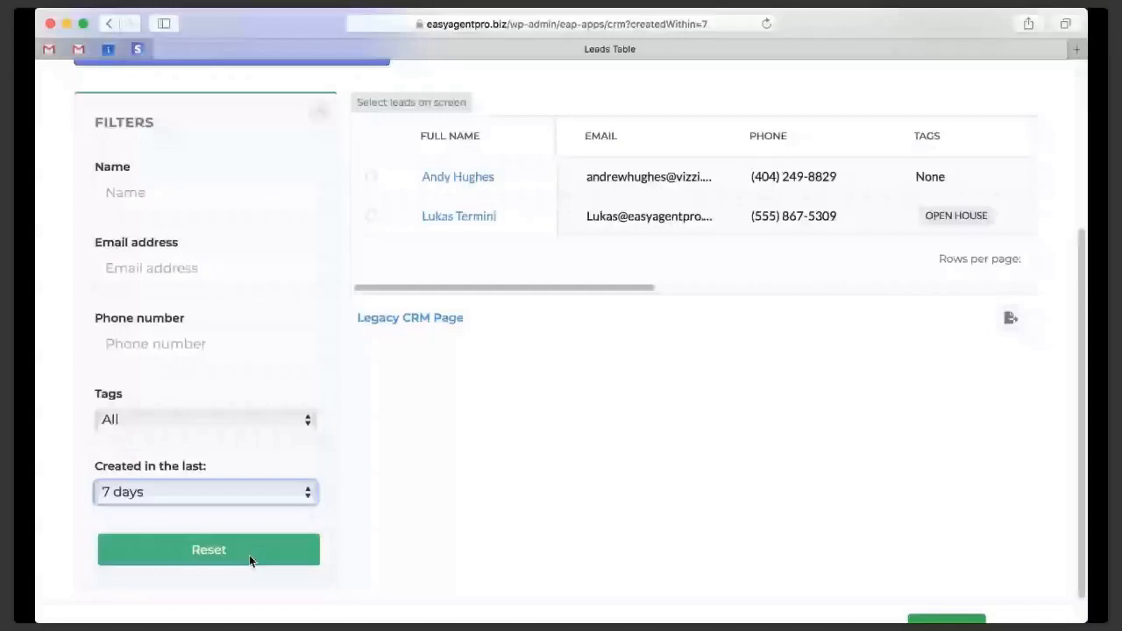
click(249, 555)
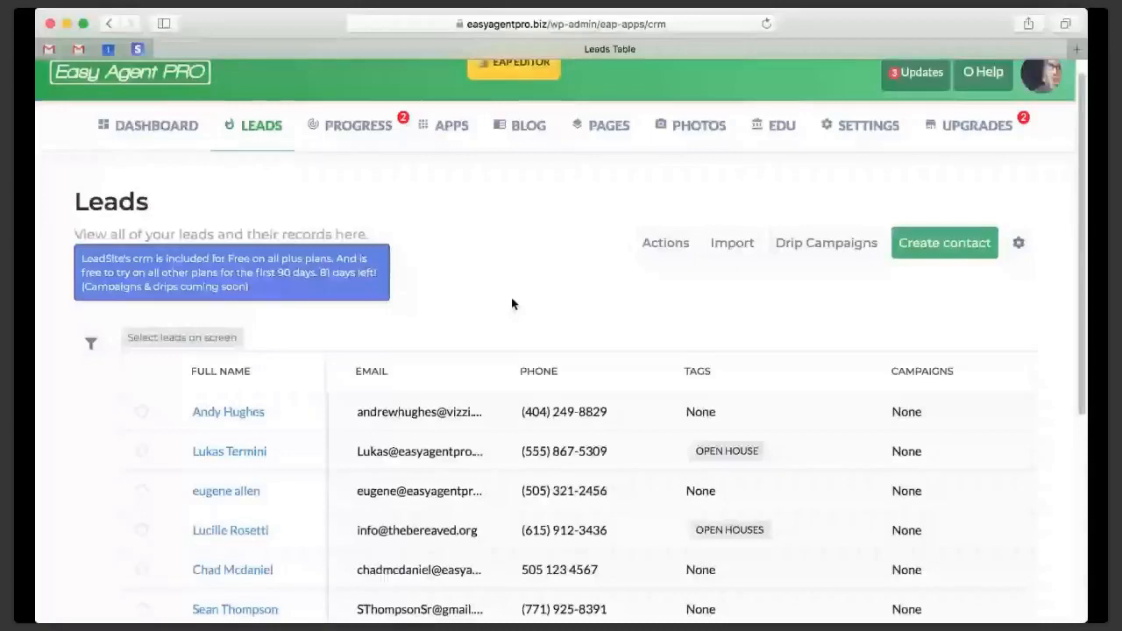
click(260, 466)
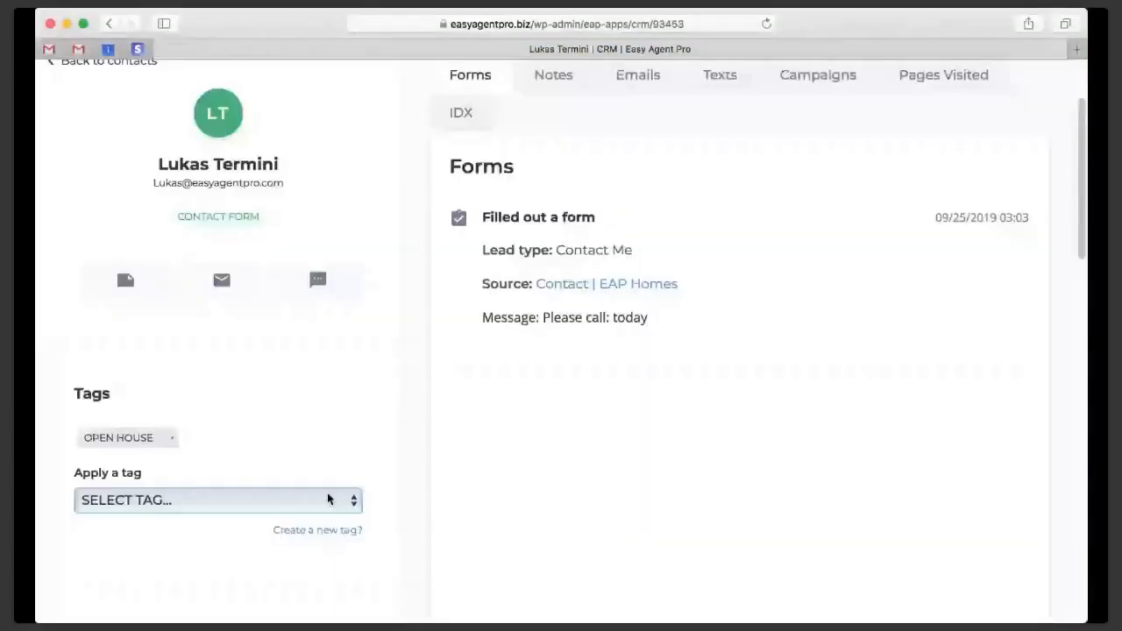
Create a new tag named 123Main and apply it to the open contact.
click(317, 530)
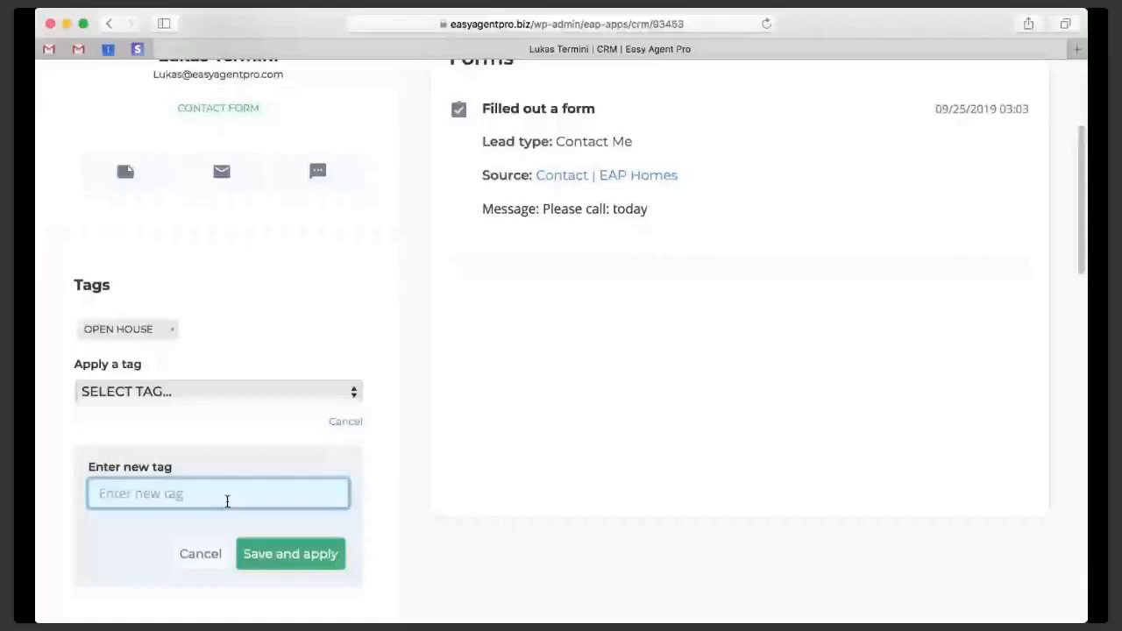
text(123Main)
click(265, 543)
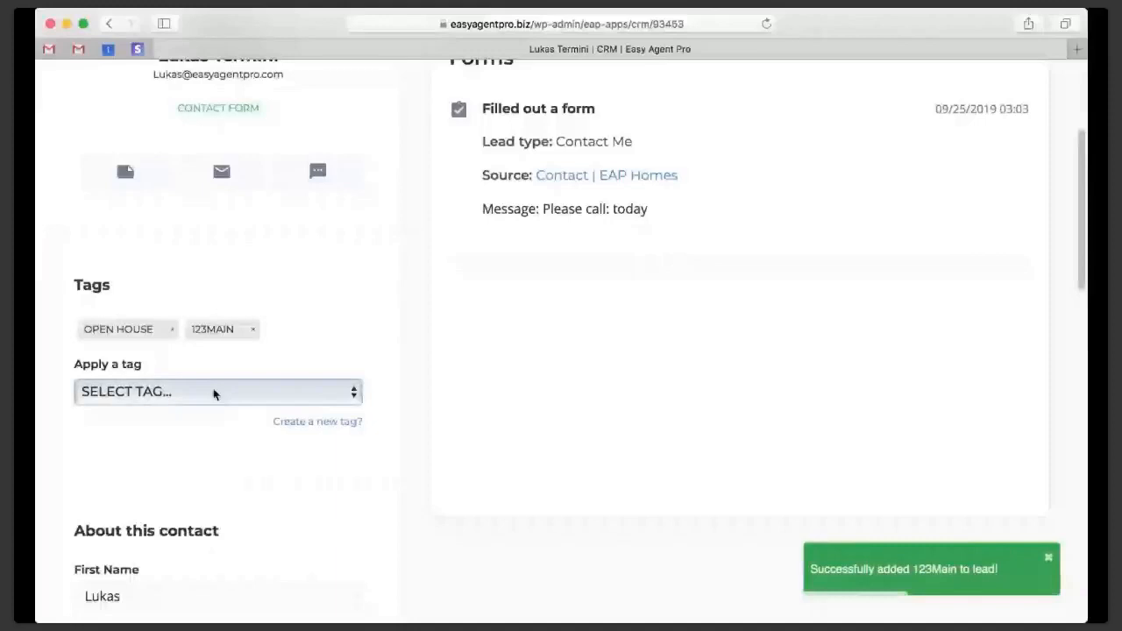
Review the contact's notes, submitted forms, text messages and visited pages.
scroll(214, 394, up, 4)
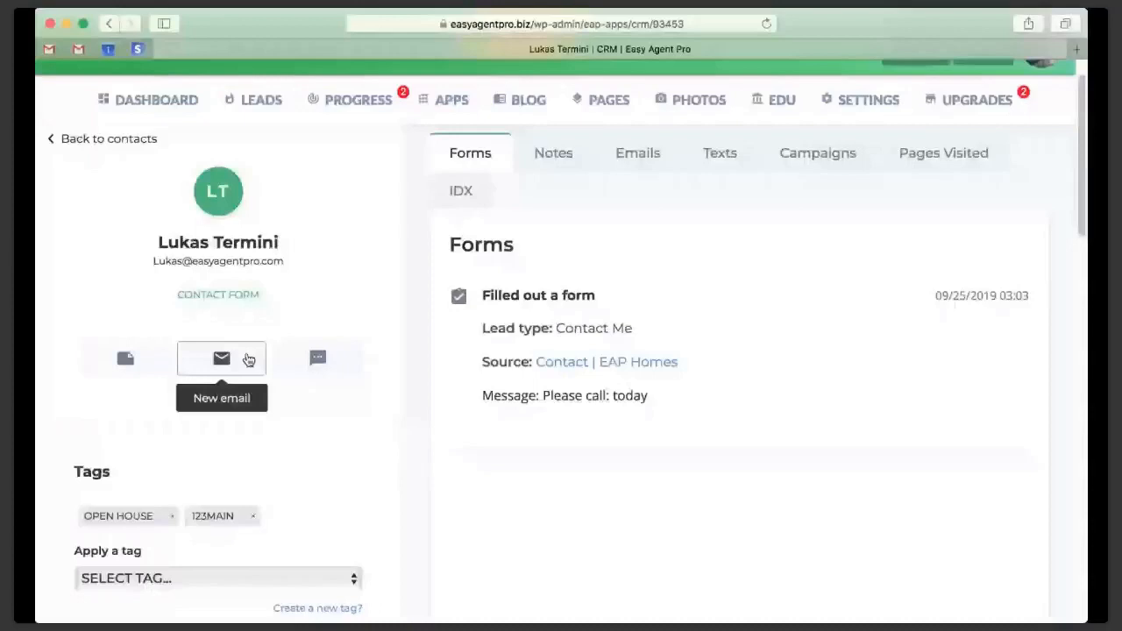
click(125, 358)
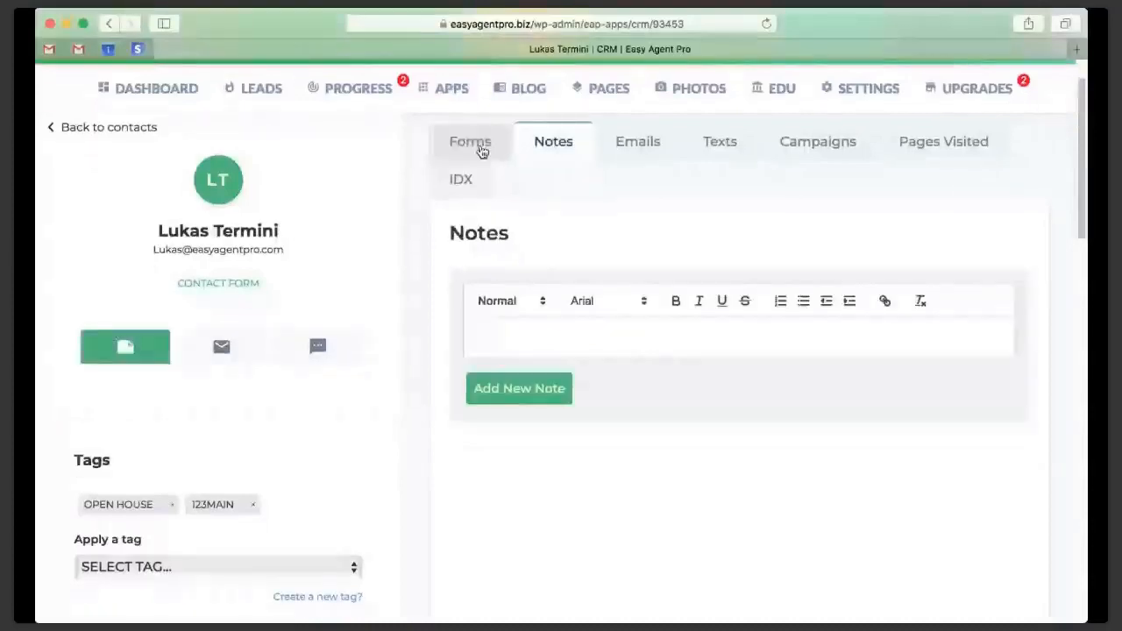
click(481, 152)
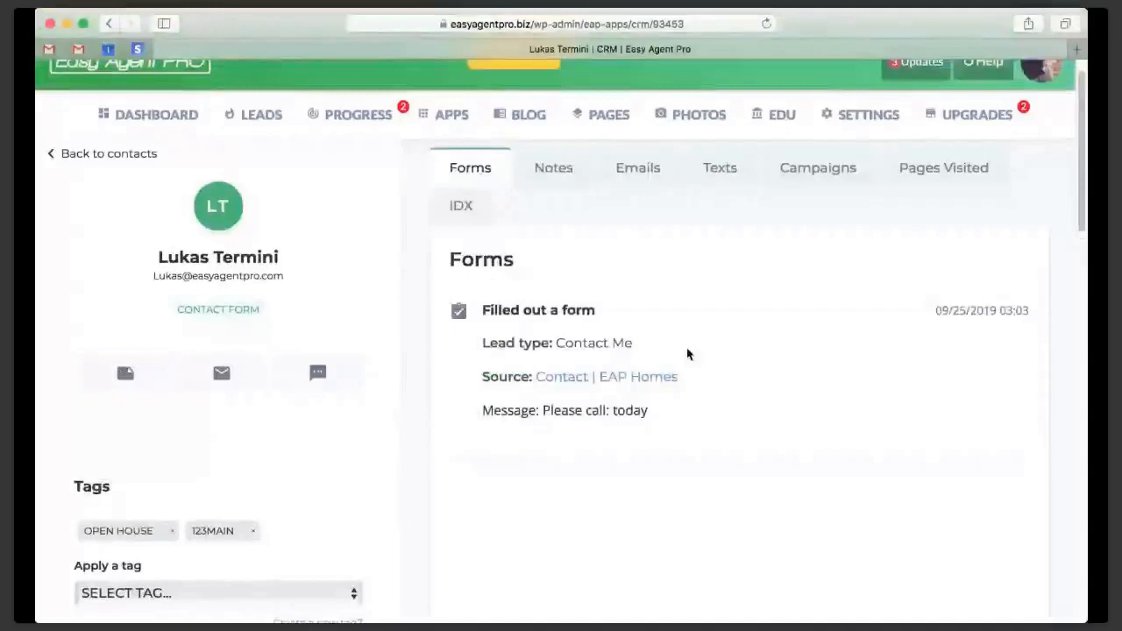
scroll(687, 354, down, 1)
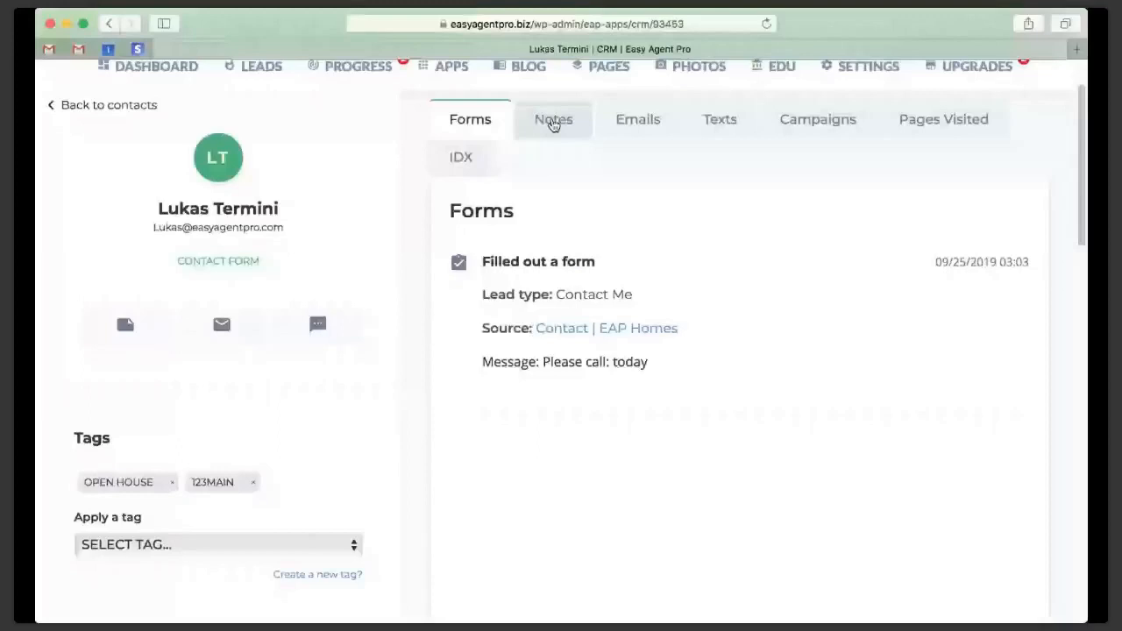
click(720, 120)
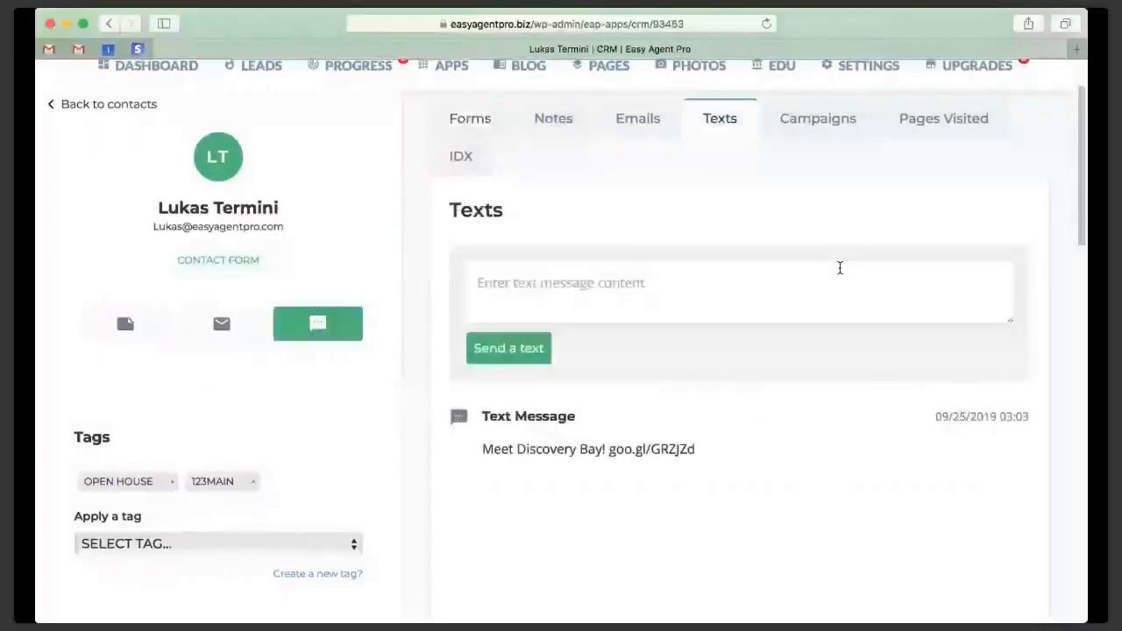
click(913, 130)
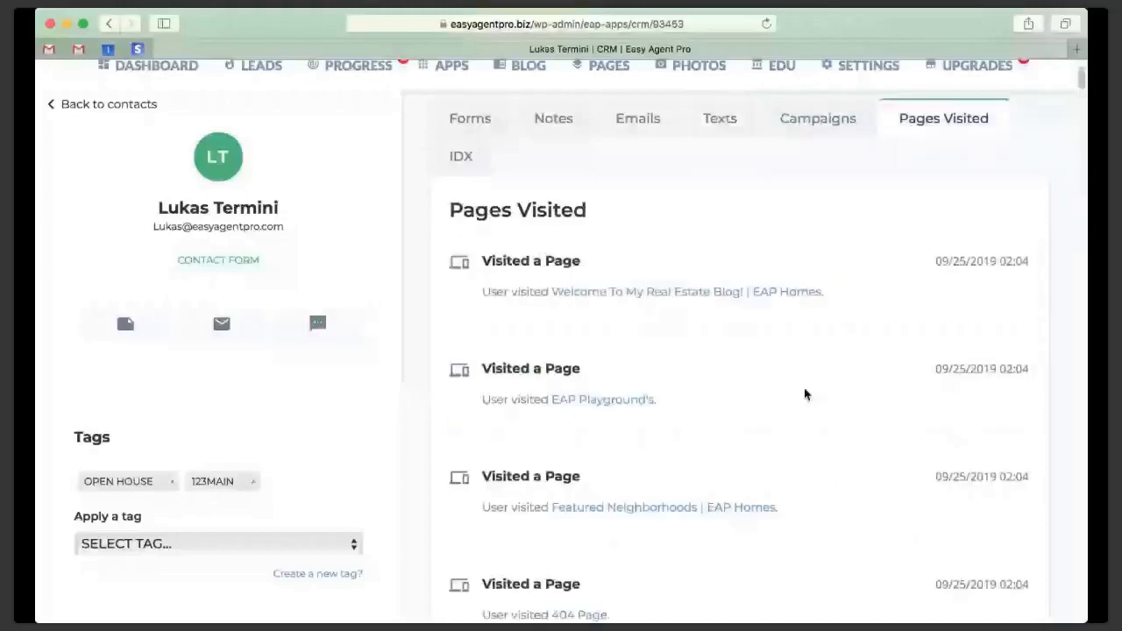
scroll(804, 394, down, 3)
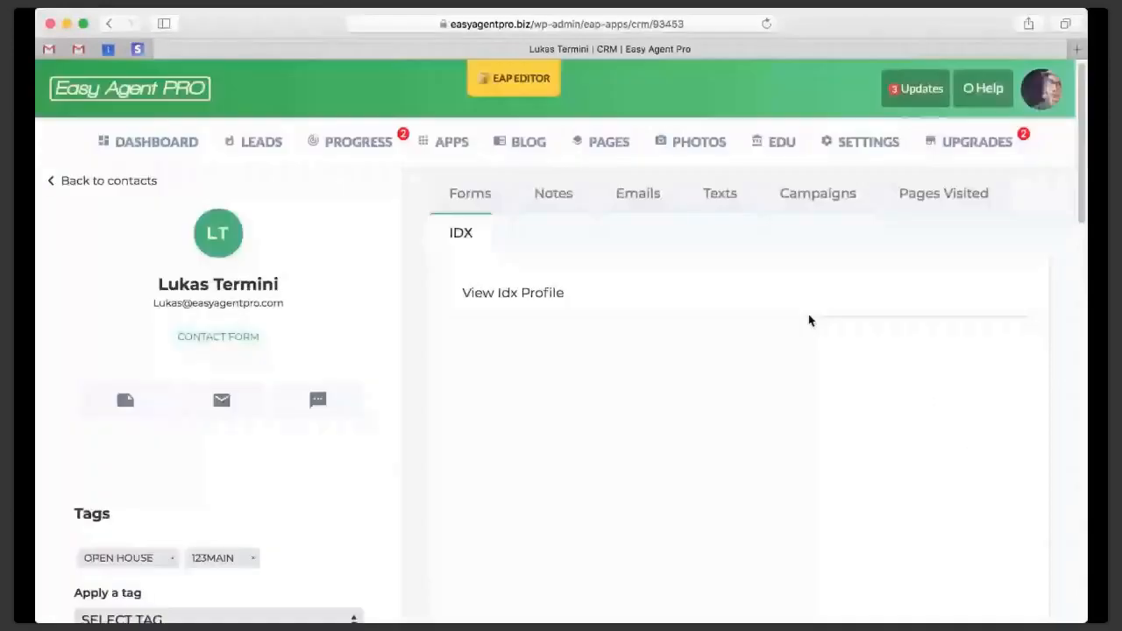
View the contact's IDX profile, examine its saved properties and searches, and close it to return to the contact record.
click(808, 314)
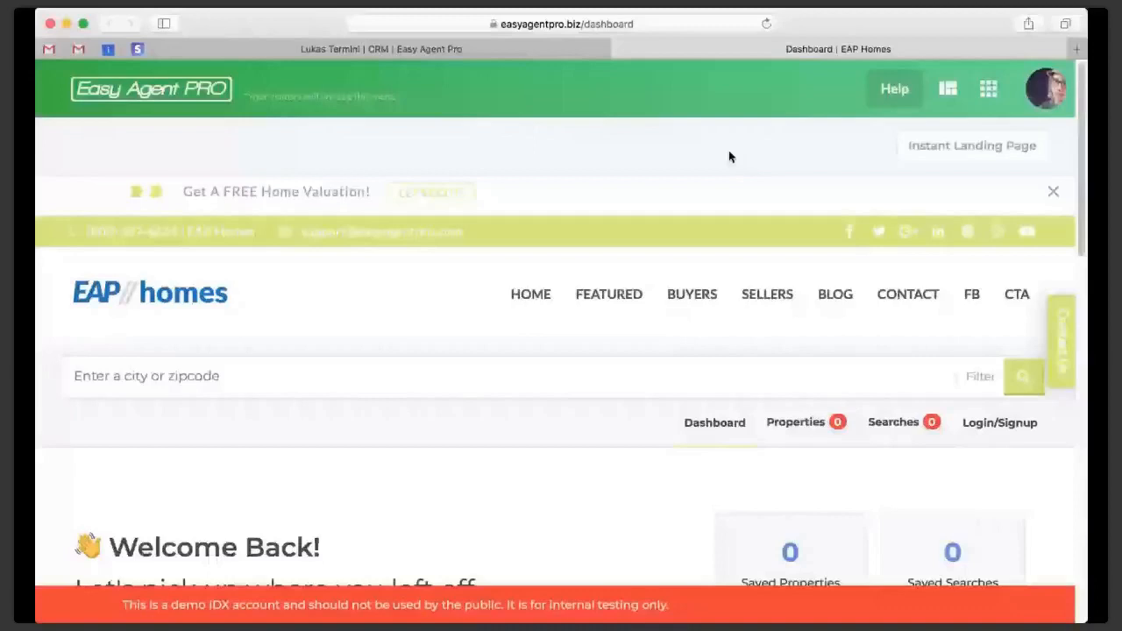
scroll(630, 338, down, 5)
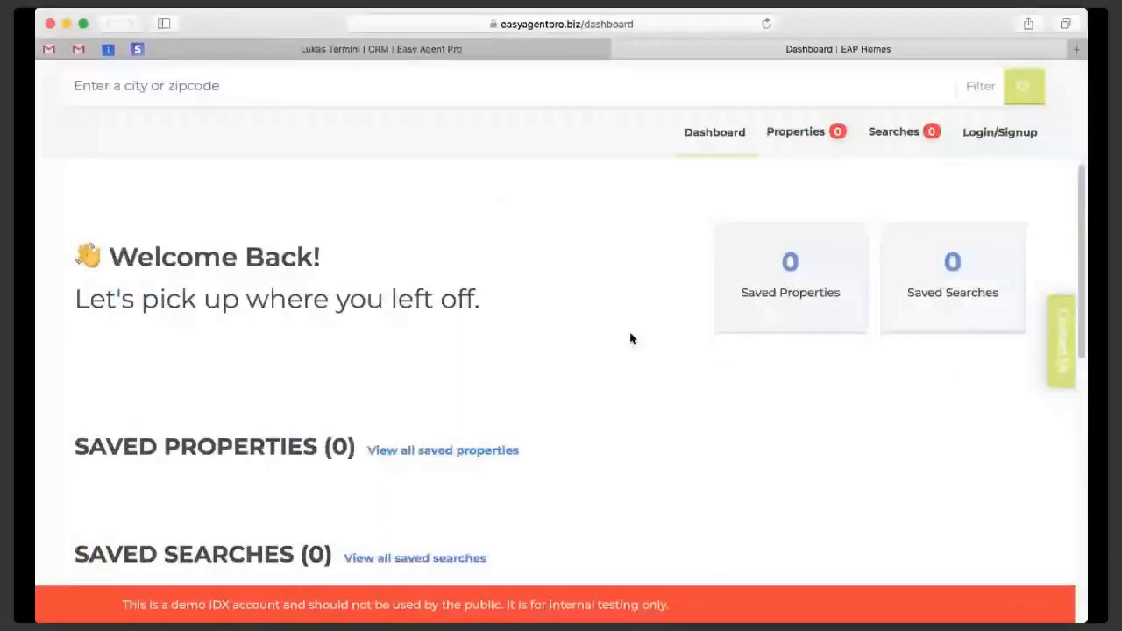
key(super+w)
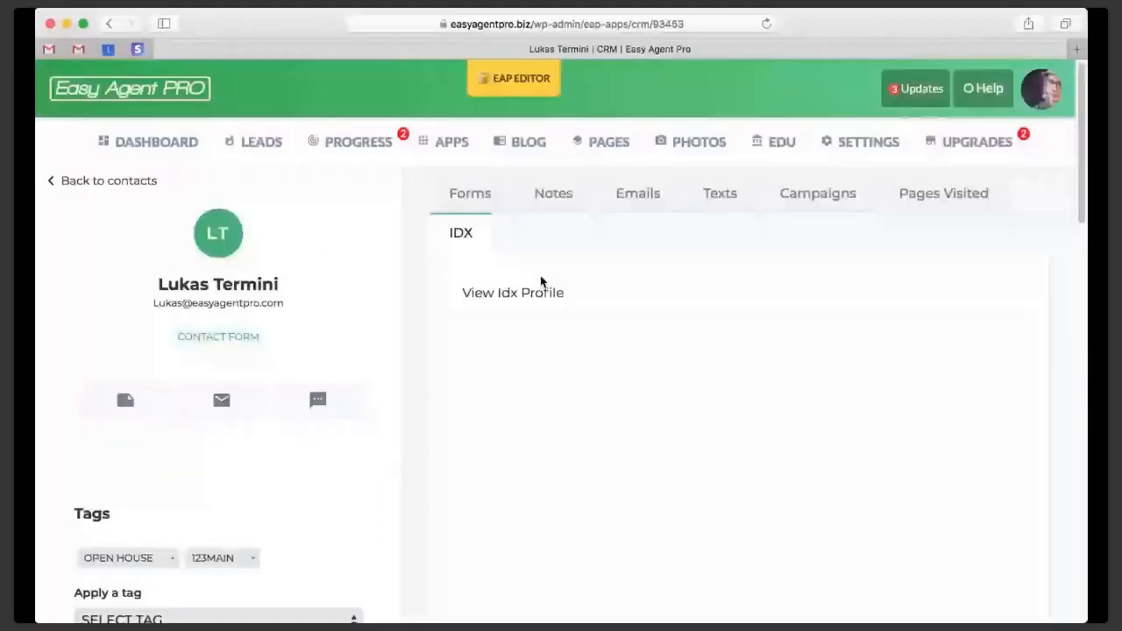
Return to the leads list, mark the first lead and view the bulk actions available for it.
click(105, 186)
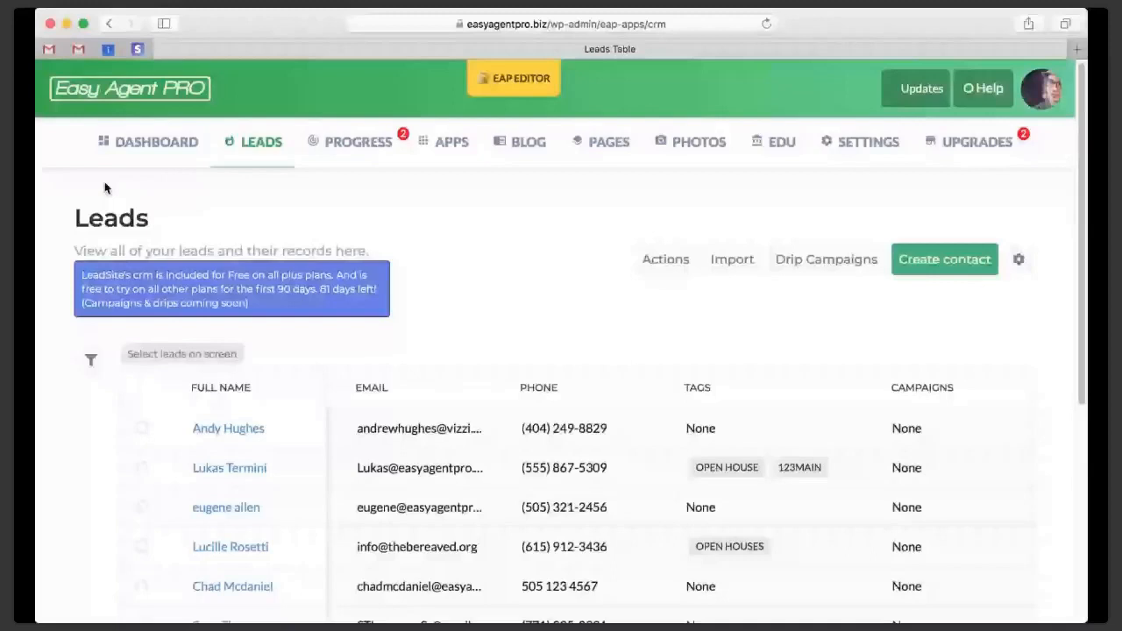
key(super+Tab)
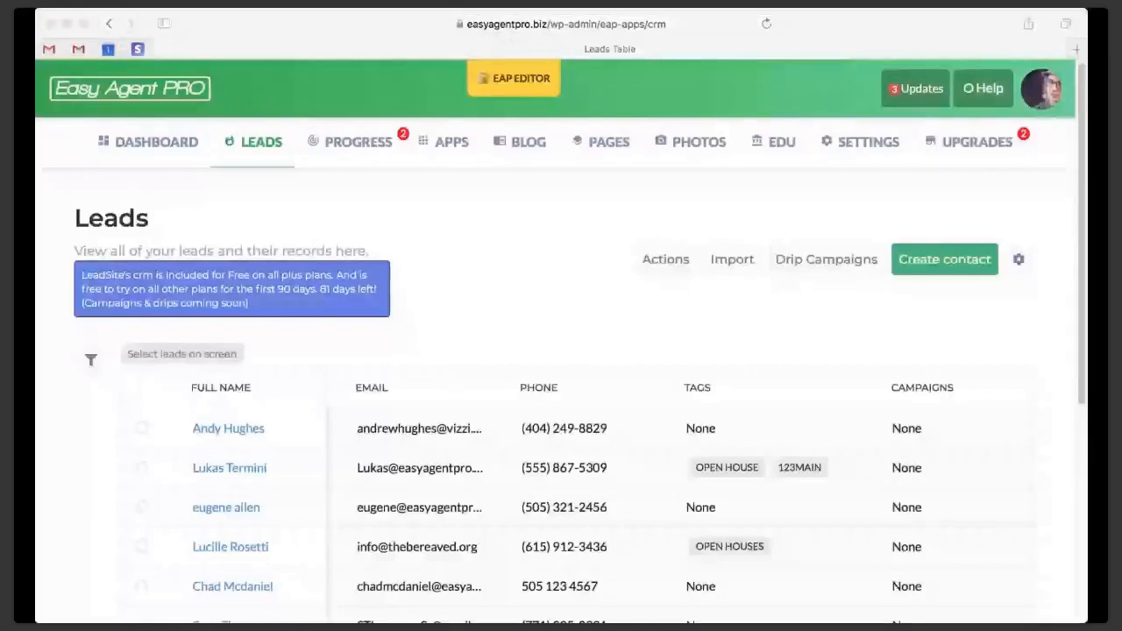
click(140, 435)
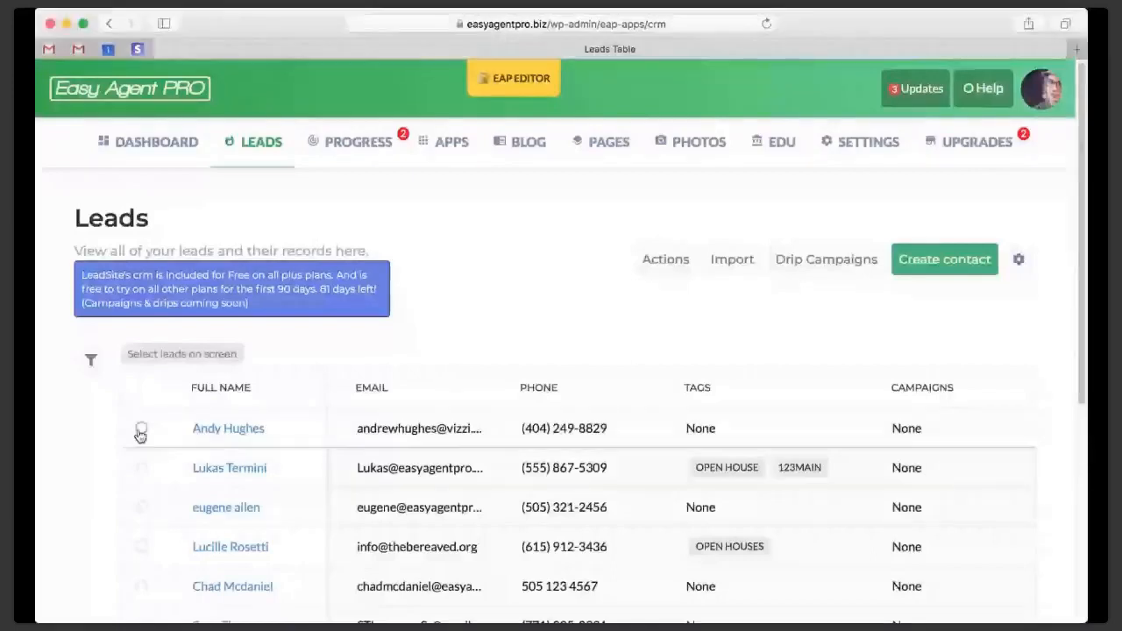
click(141, 429)
click(667, 260)
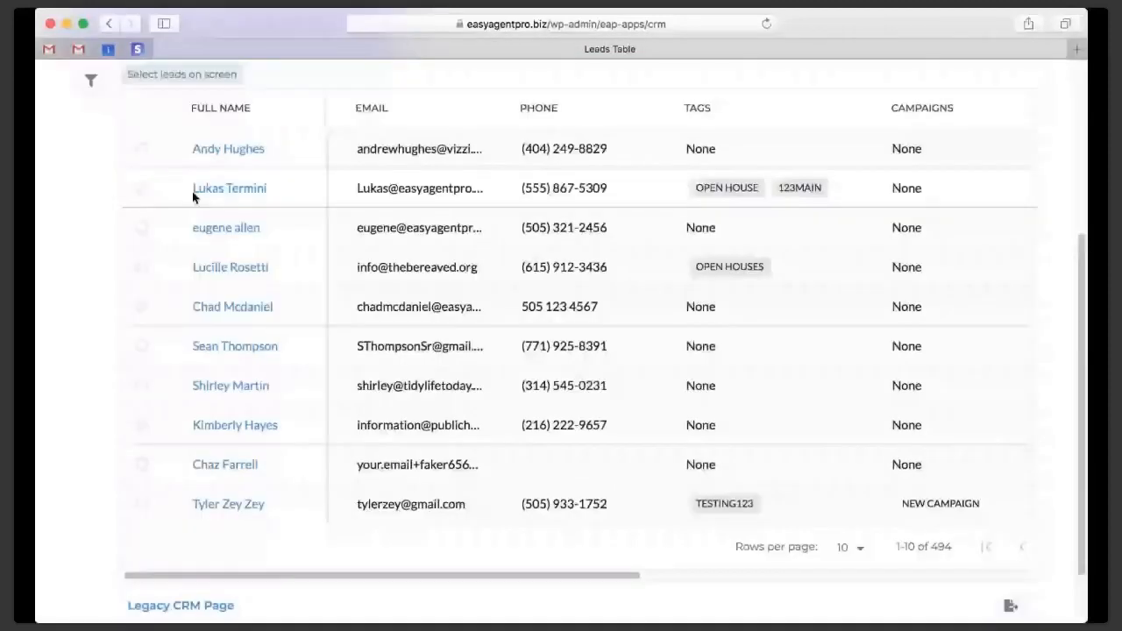
Select two leads in the list and open the bulk tagging action for them.
click(142, 188)
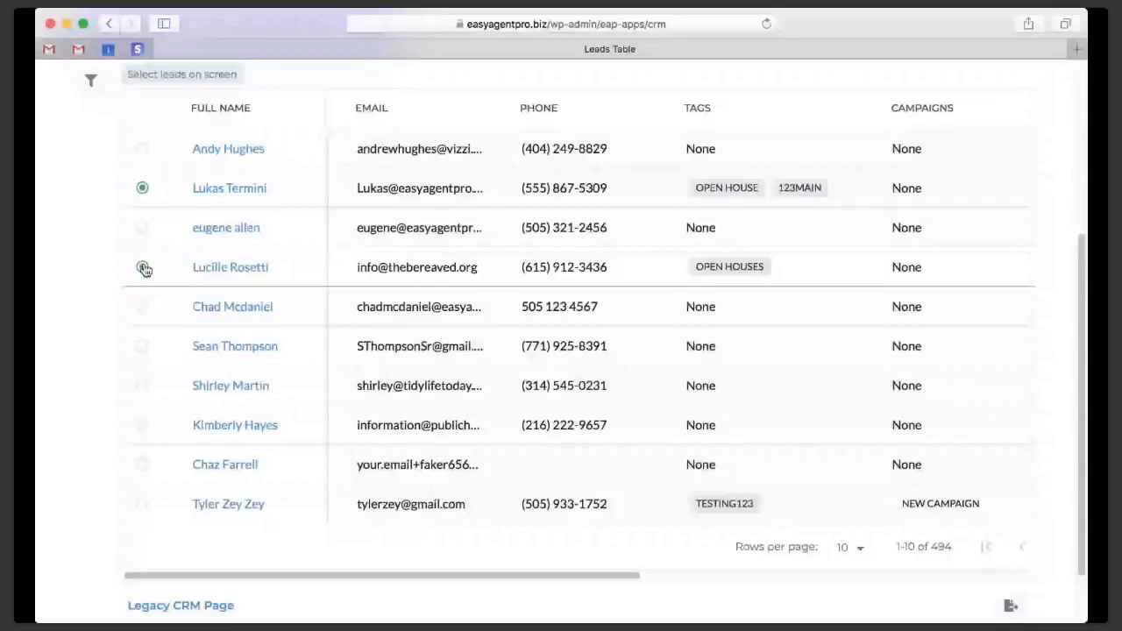
click(143, 267)
scroll(732, 133, up, 3)
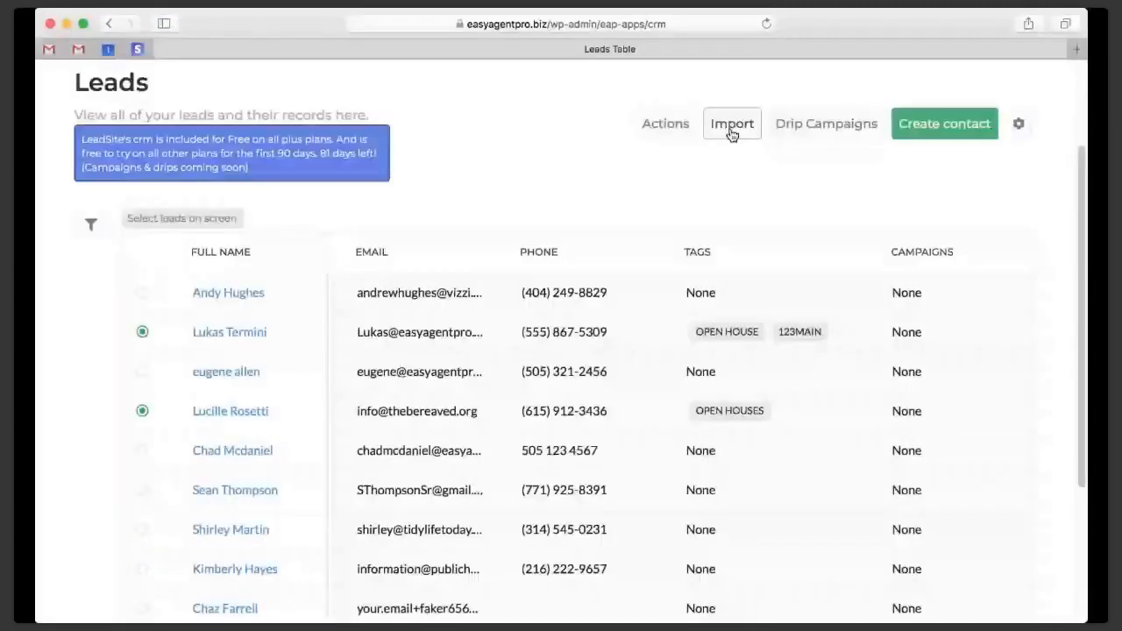
scroll(613, 593, down, 3)
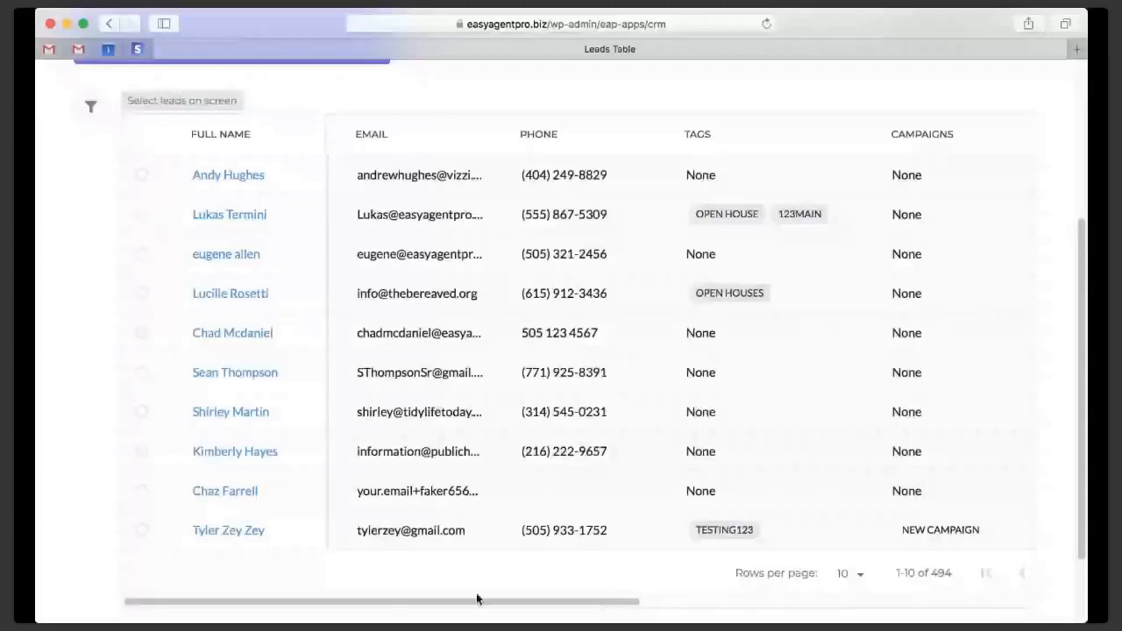
scroll(191, 367, right, 10)
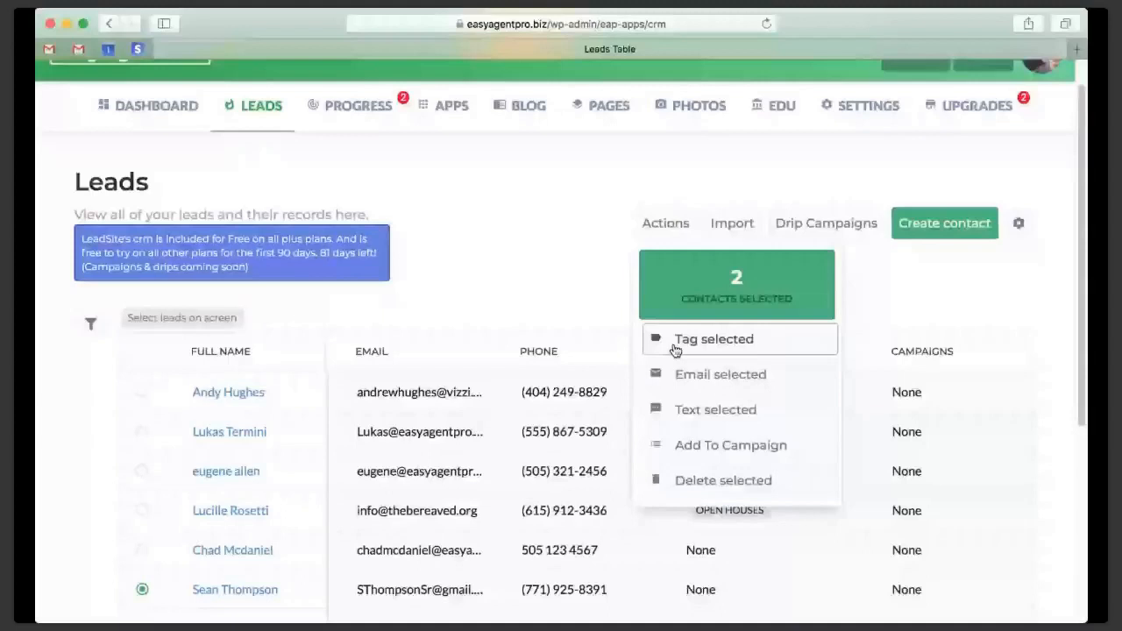
click(675, 349)
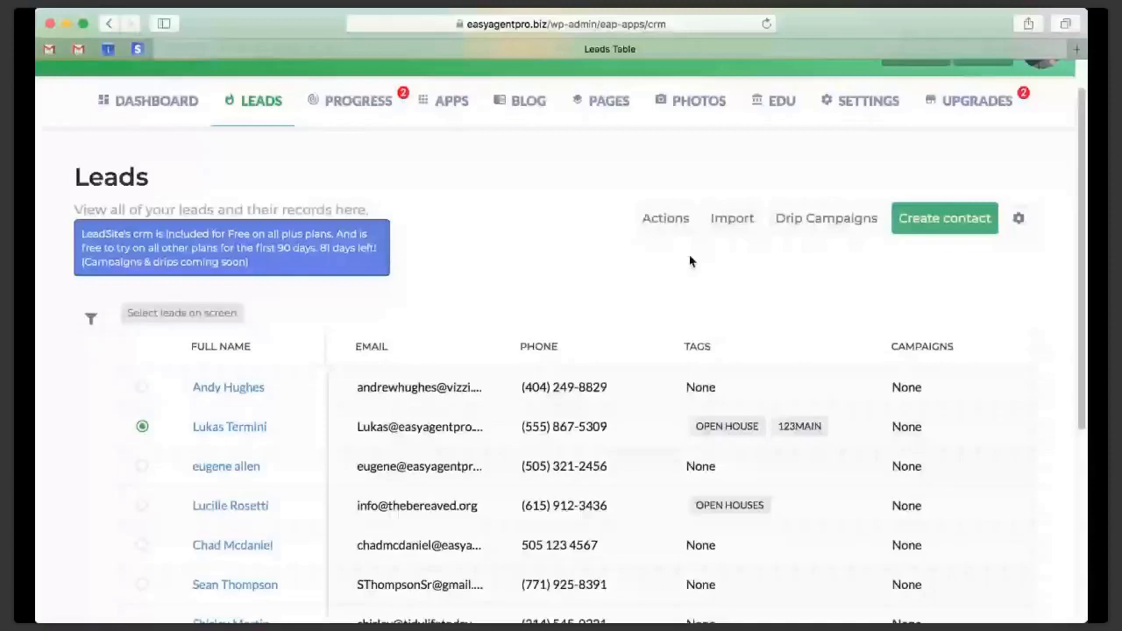
View the bulk actions again, open the drip campaigns area, and review the saved and prewritten email templates.
click(665, 219)
click(774, 240)
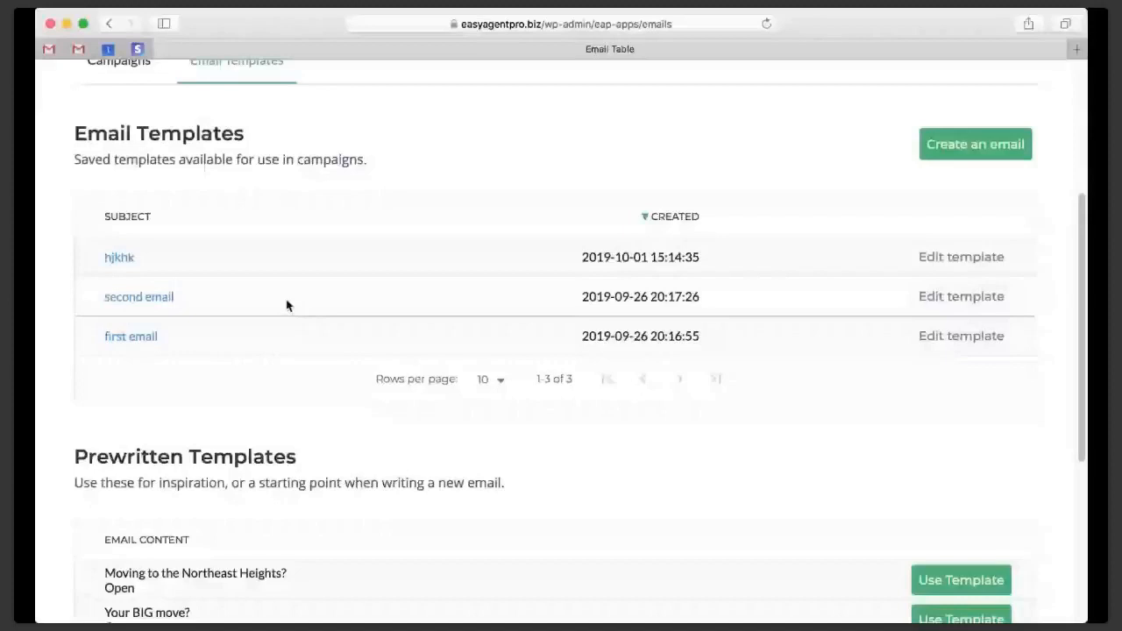
scroll(286, 305, down, 5)
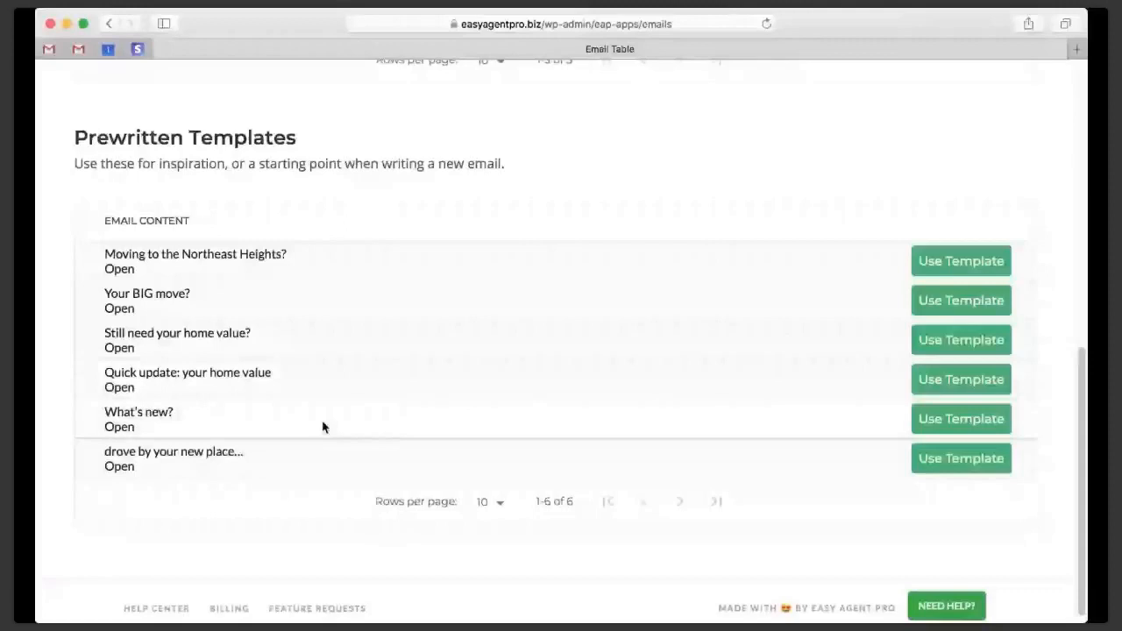
scroll(114, 226, up, 6)
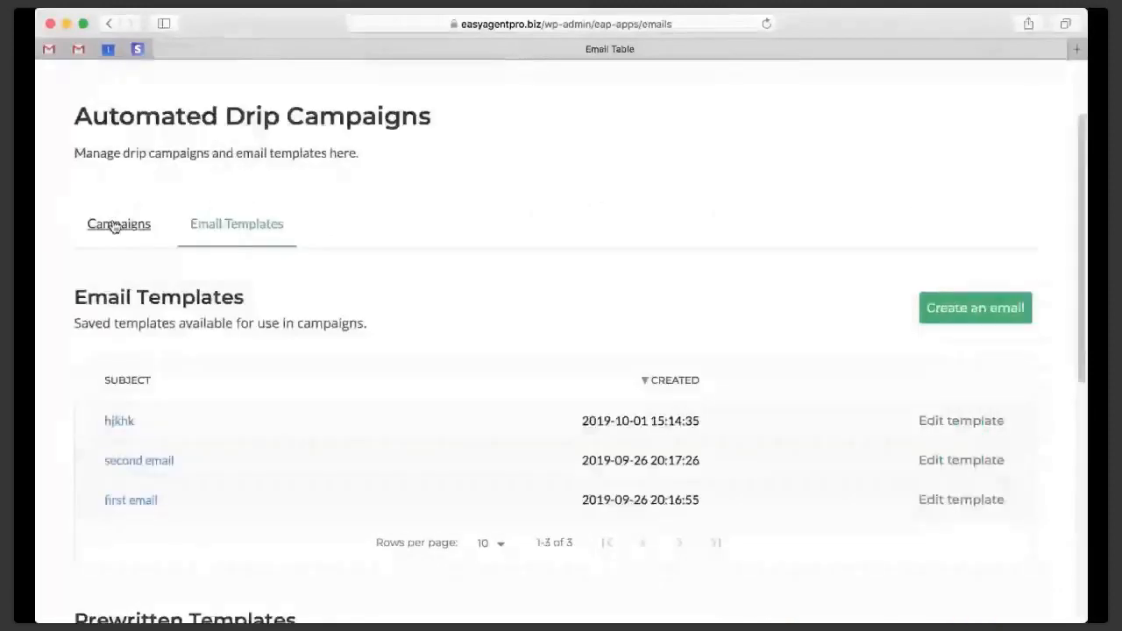
Start a drip campaign named EAP CRM Demo and create a new email step with the subject "Hi there! Thanks for signing up!".
click(114, 225)
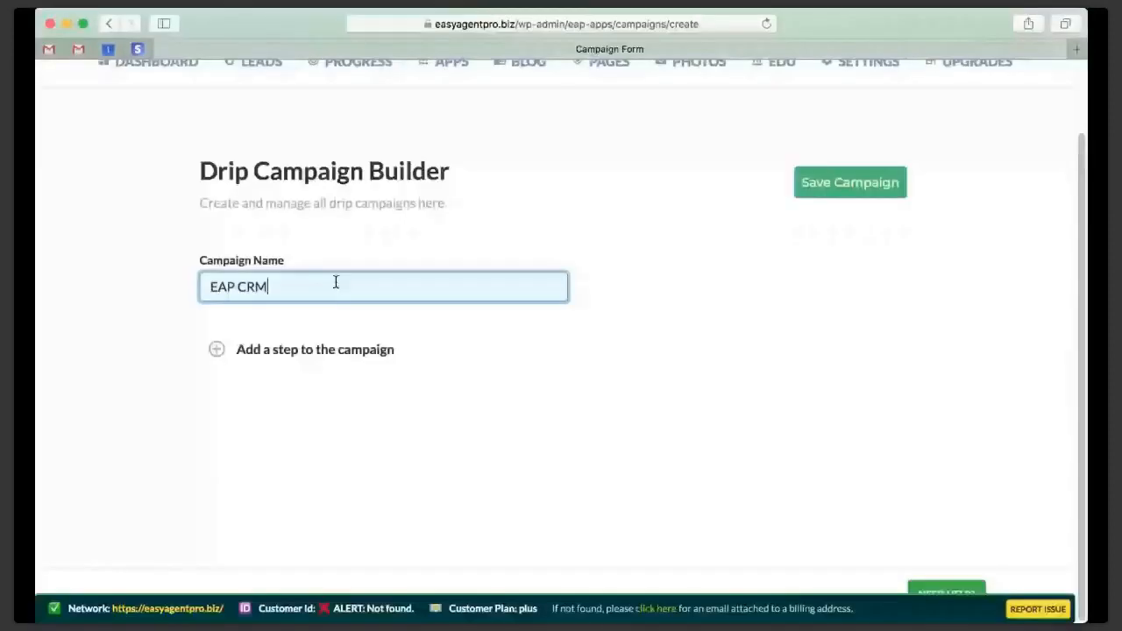
text(Demo)
click(311, 349)
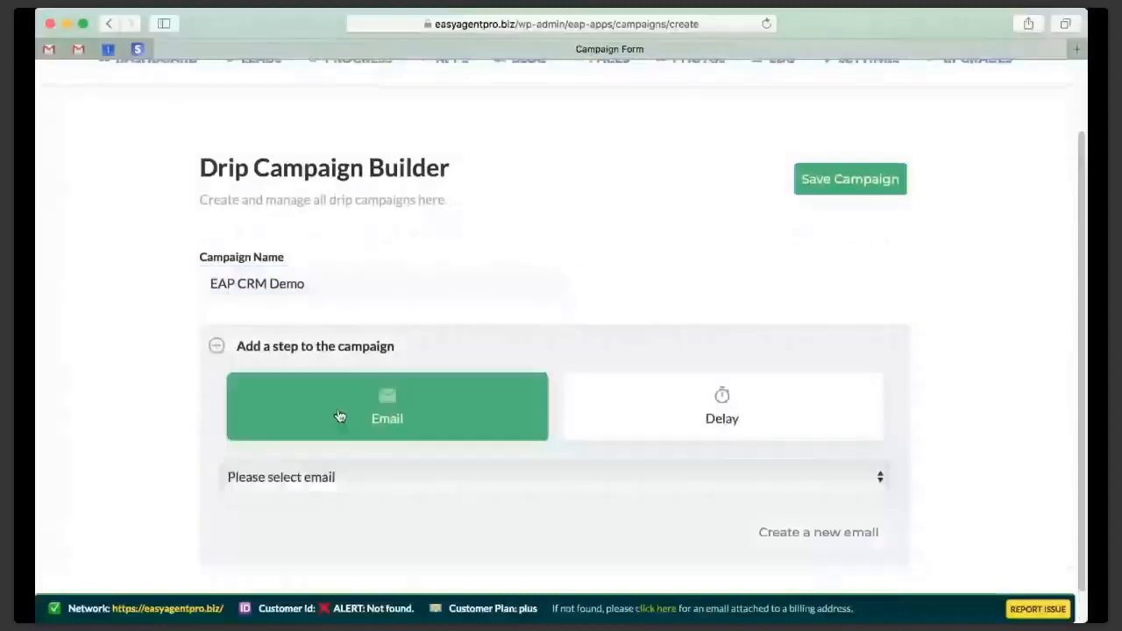
scroll(337, 418, down, 1)
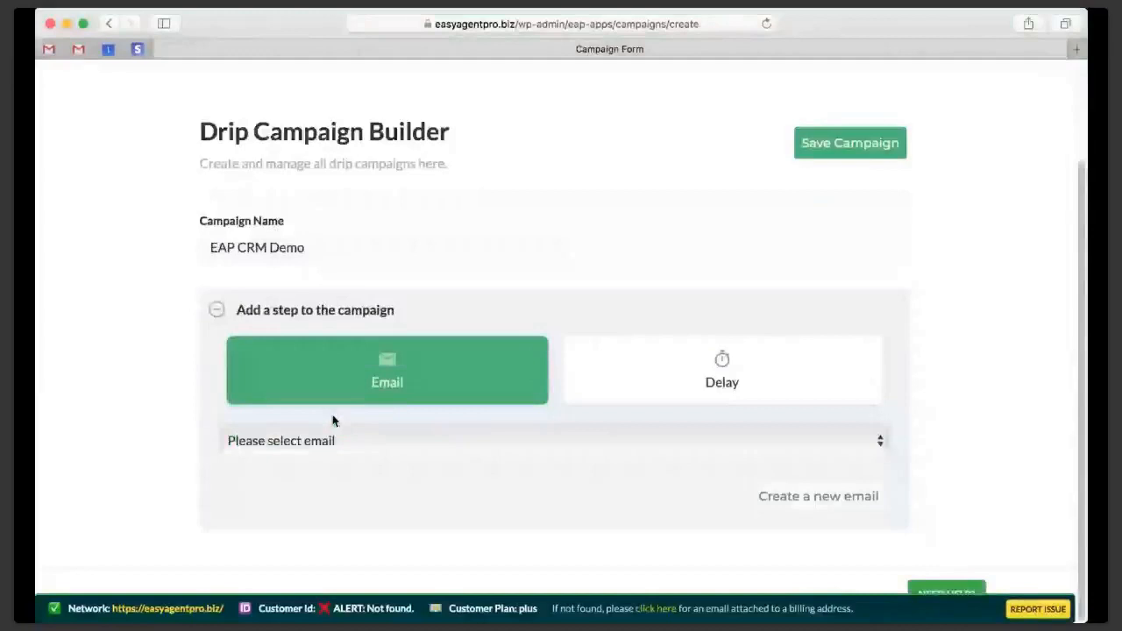
click(789, 496)
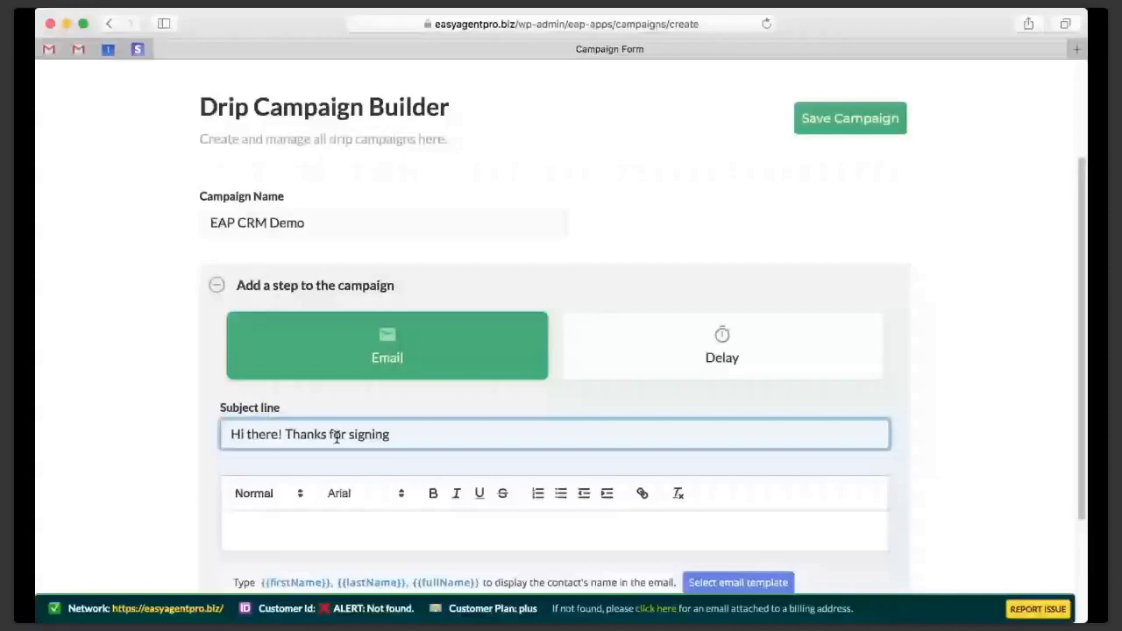
text(up!)
Write the email body "Hello {{firstName}}, Thanks so much for your interest! Talk soon" and save the email to the campaign.
click(348, 529)
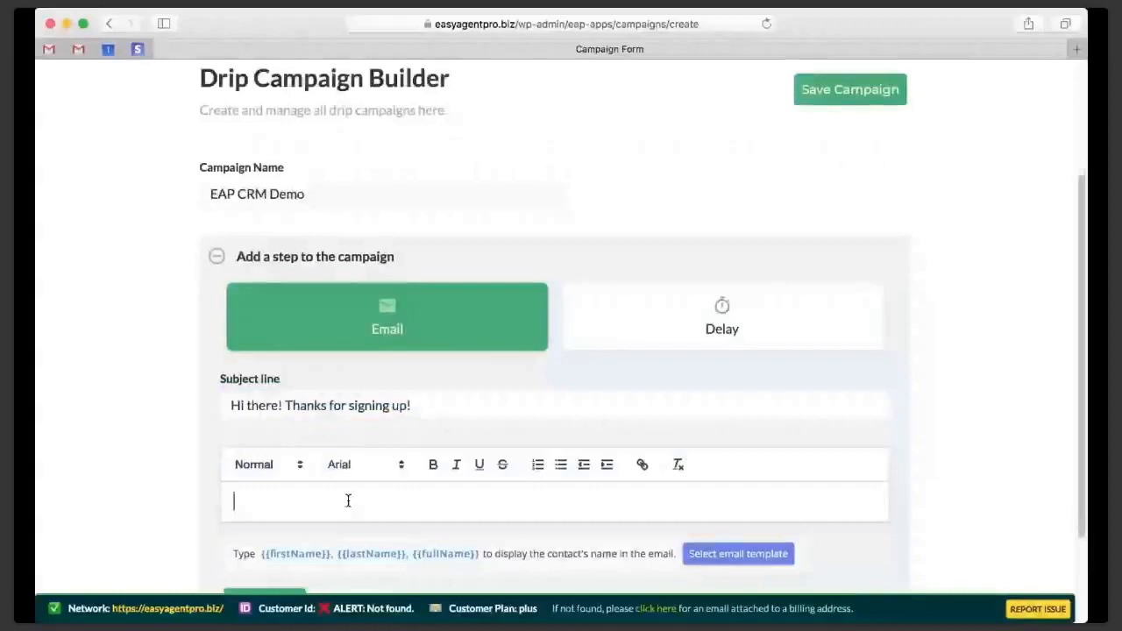
scroll(476, 444, down, 3)
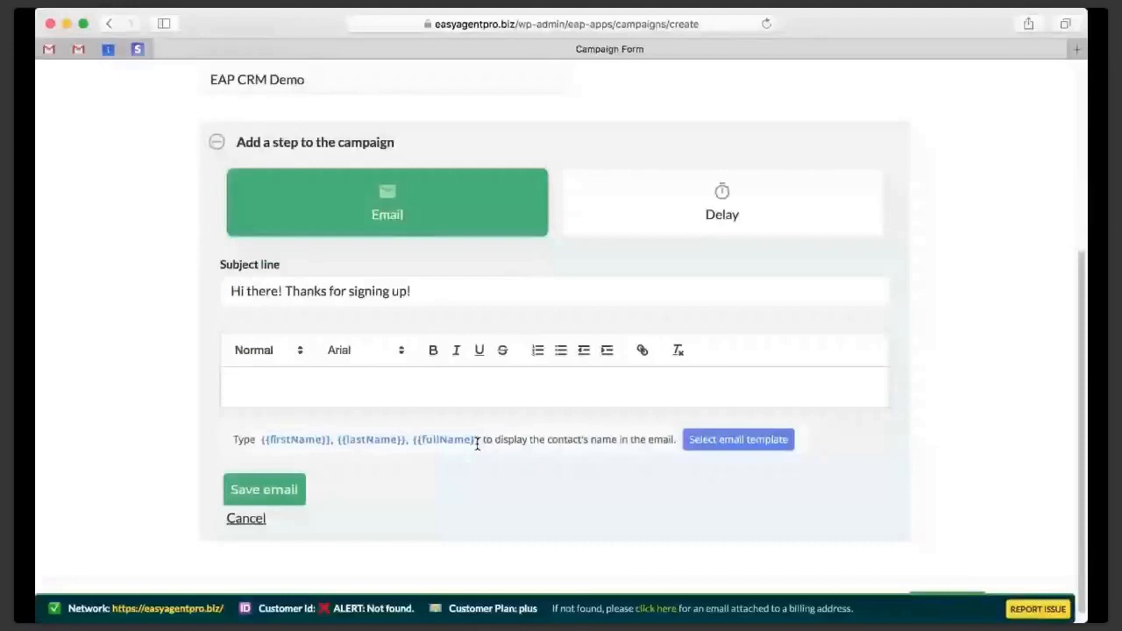
drag(332, 440, 262, 438)
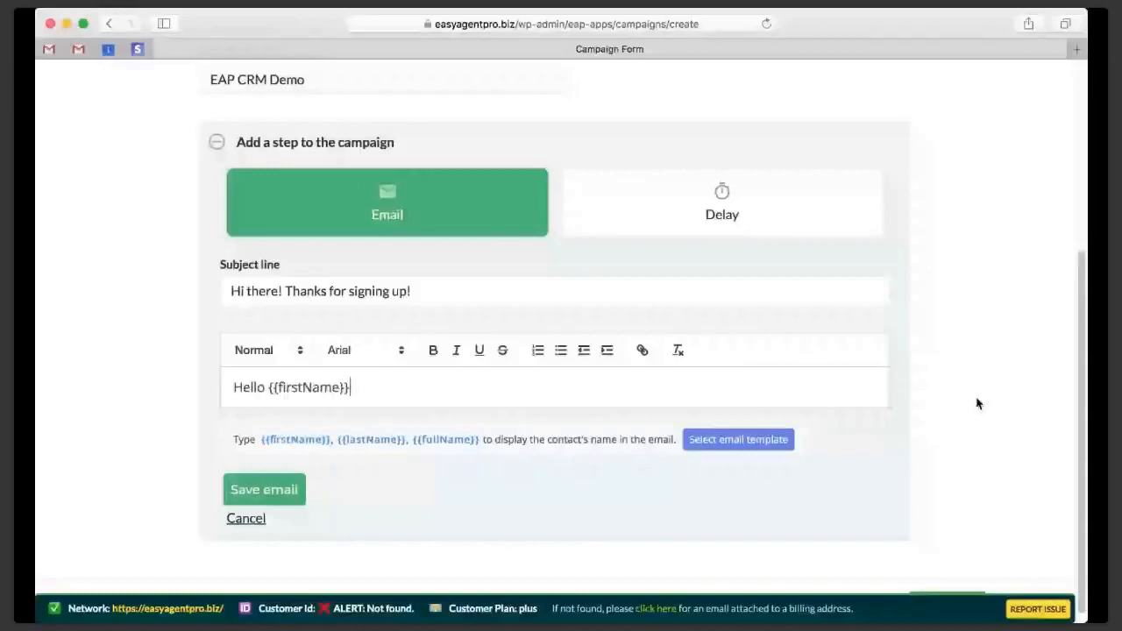
text(,)
key(Return)
key(Return)
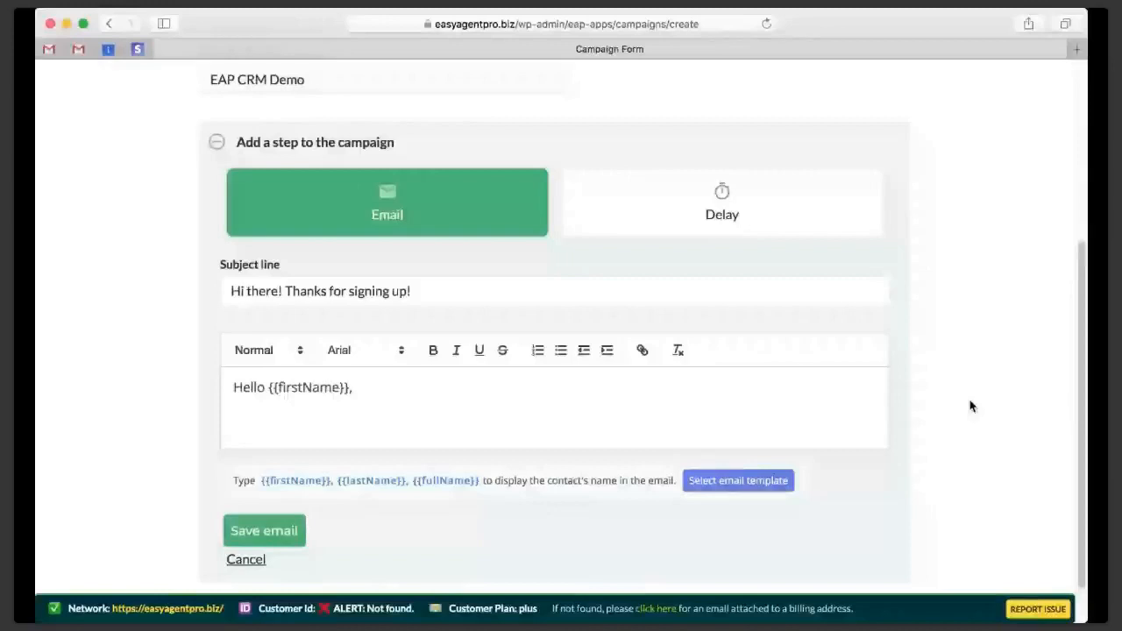
text(Thanks so much for your interest)
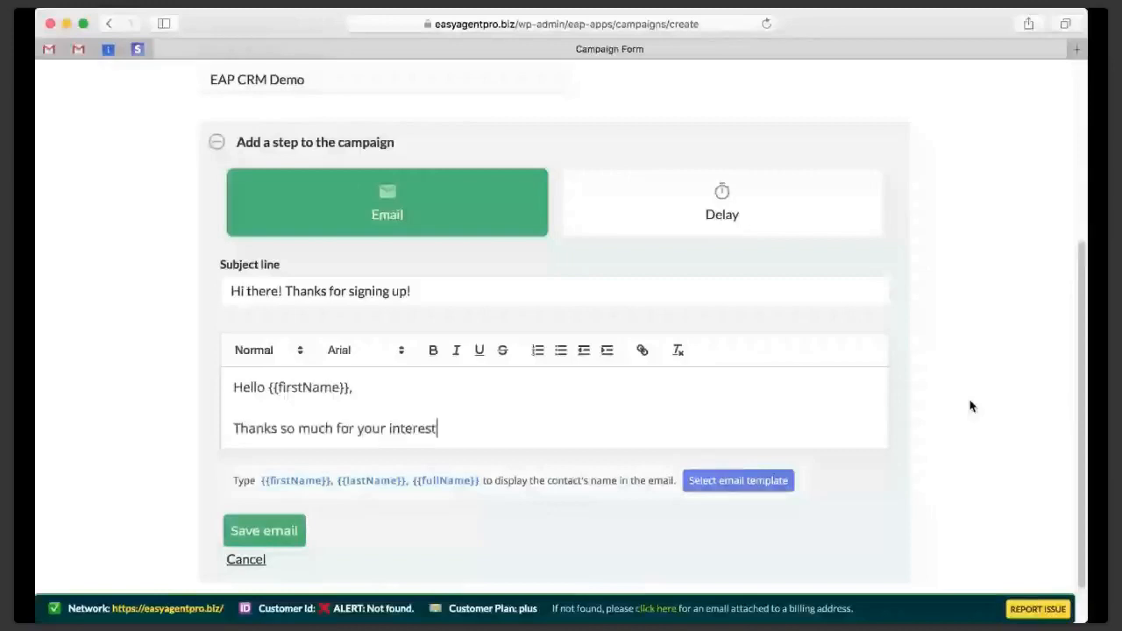
text(! Talk soon)
click(264, 531)
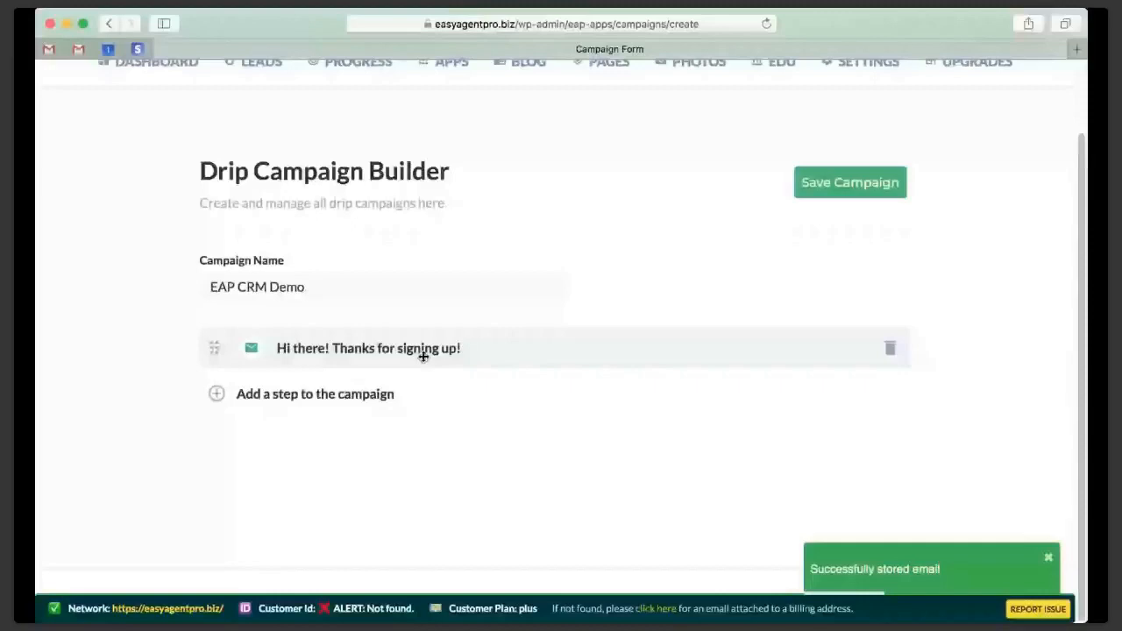
Add the existing "Delay for 2 days" as the campaign step following the sign-up email.
click(315, 394)
click(722, 370)
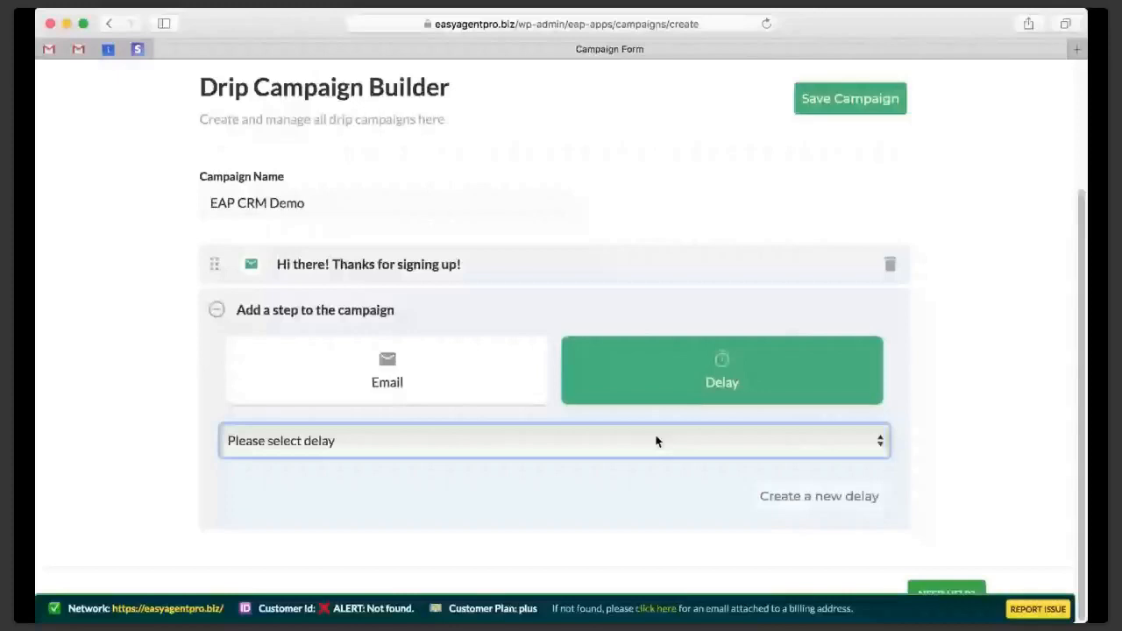
click(659, 442)
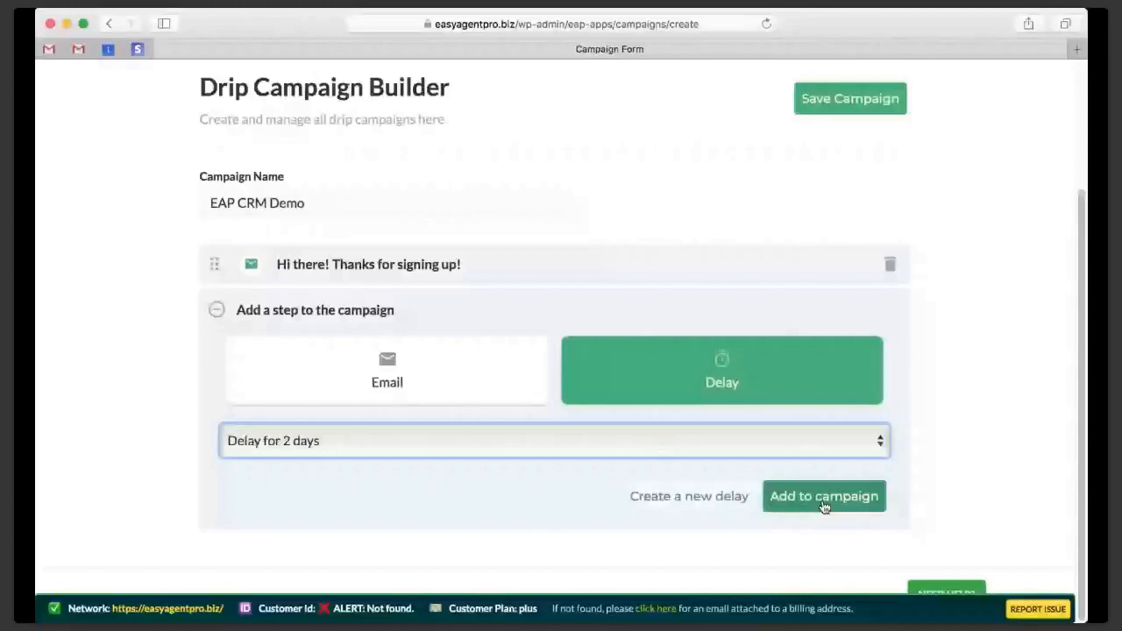
click(824, 497)
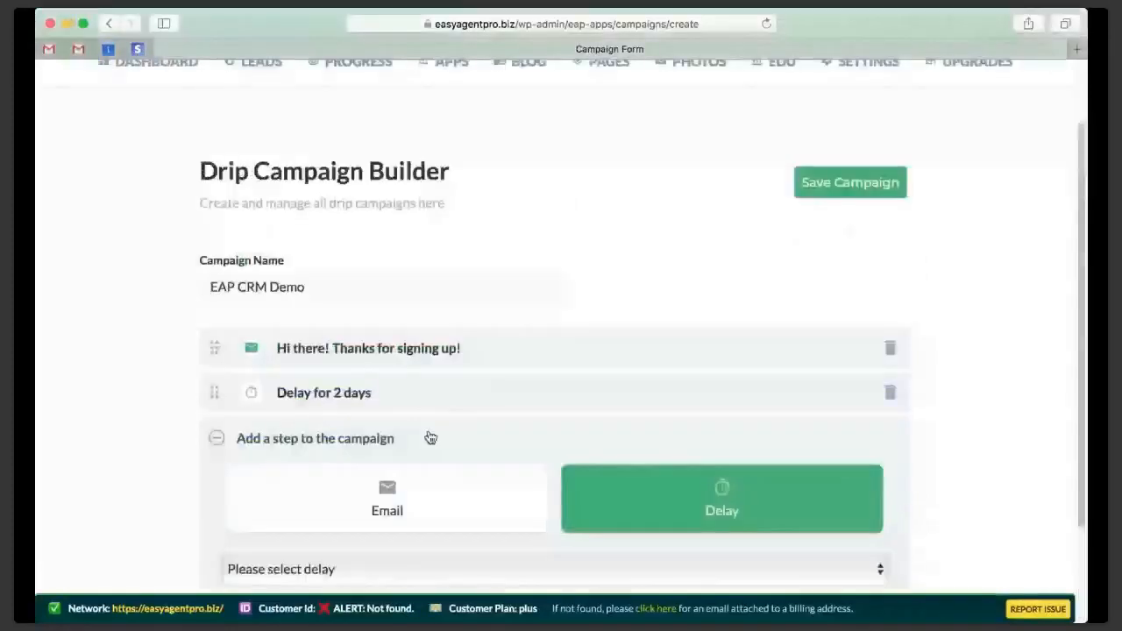
Add the saved email "second email" as the campaign step following the 2-day delay.
click(417, 499)
scroll(417, 500, down, 3)
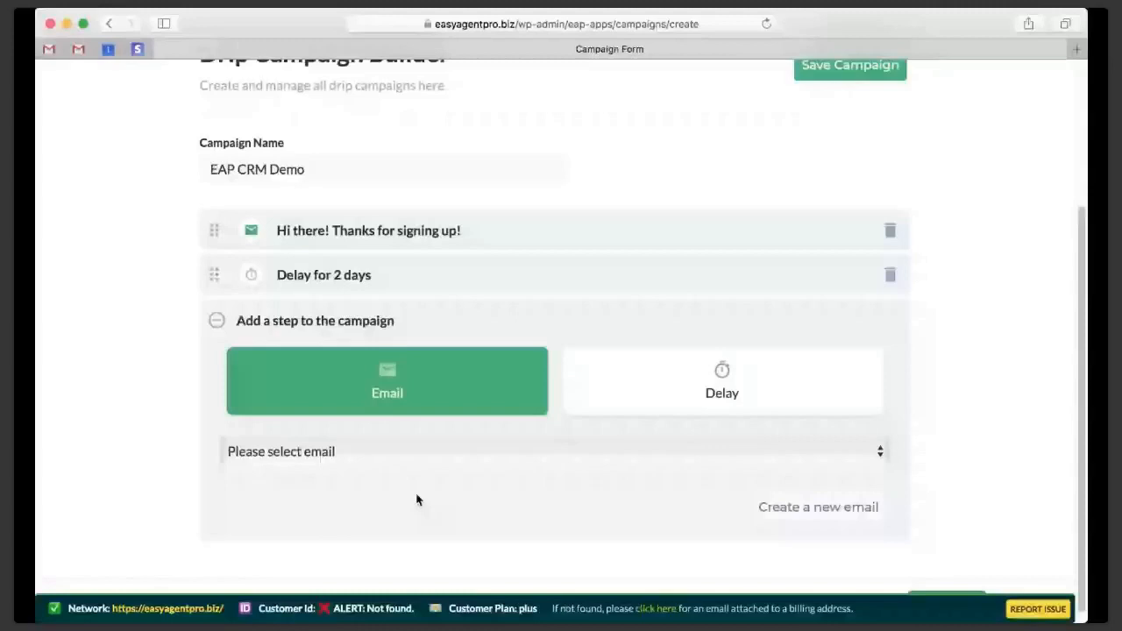
click(361, 443)
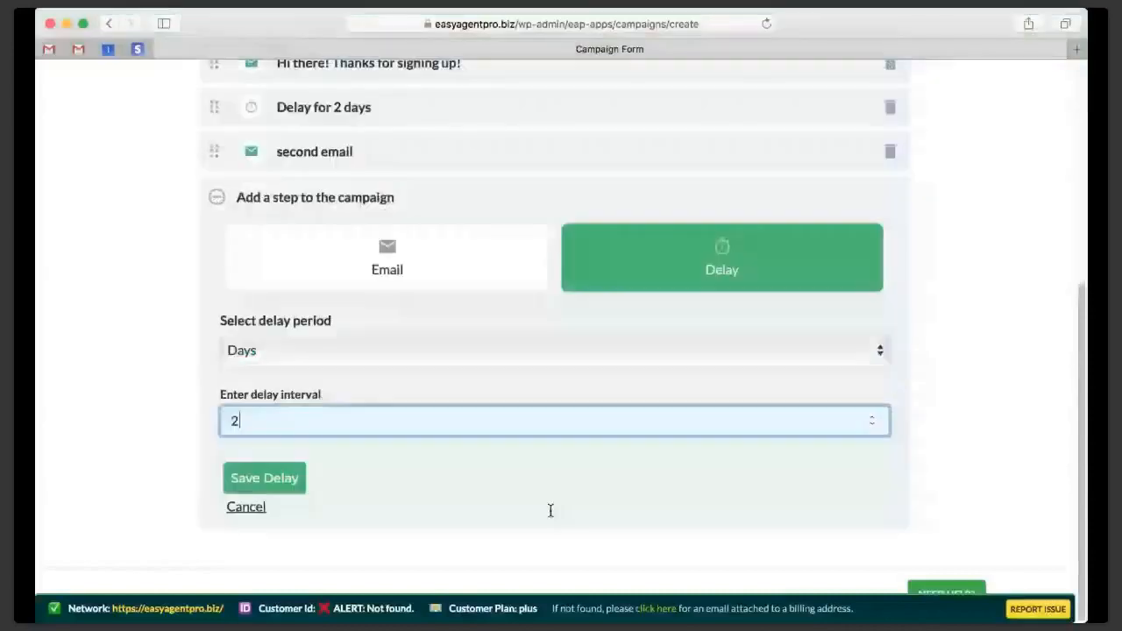
Create a new delay and add a 12-hour delay to the campaign after the second email.
key(shift+Tab)
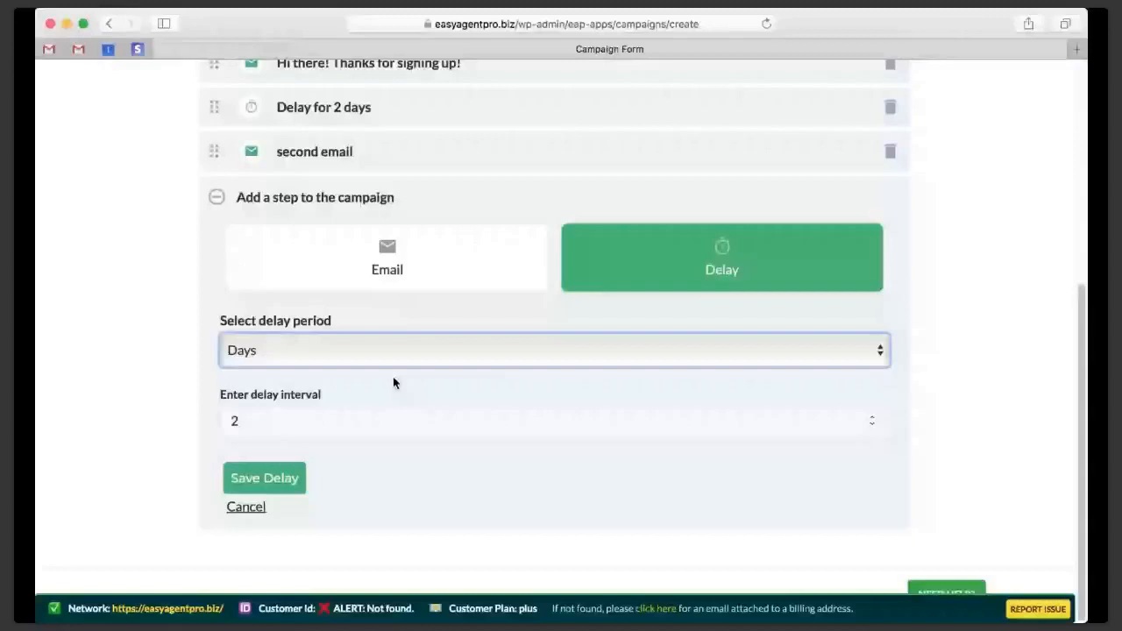
click(292, 484)
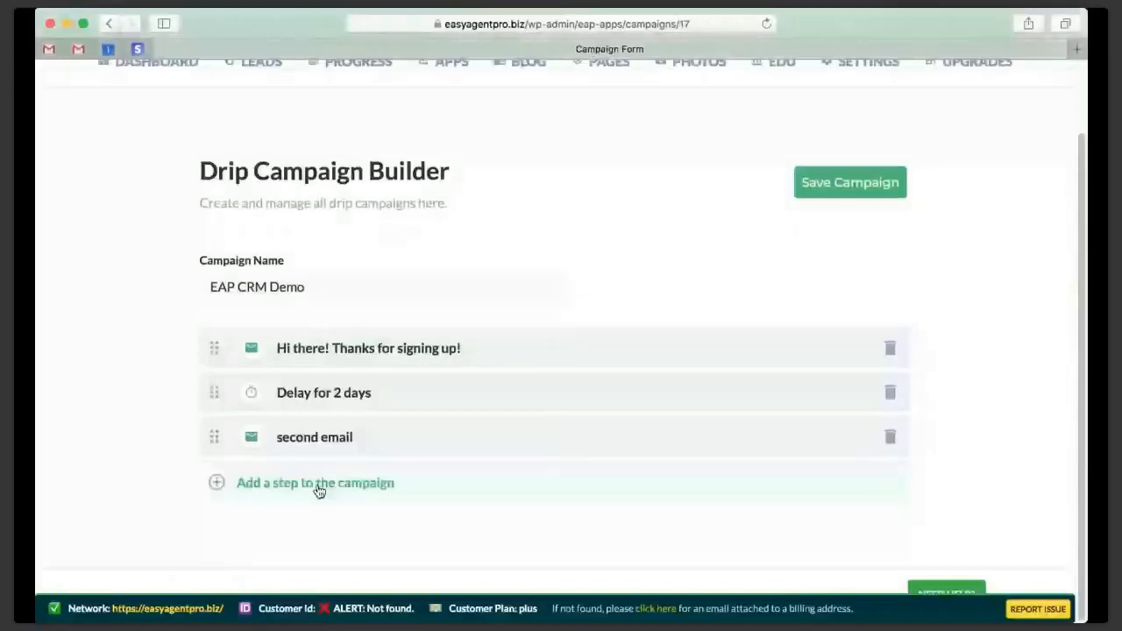
click(319, 483)
scroll(632, 527, down, 2)
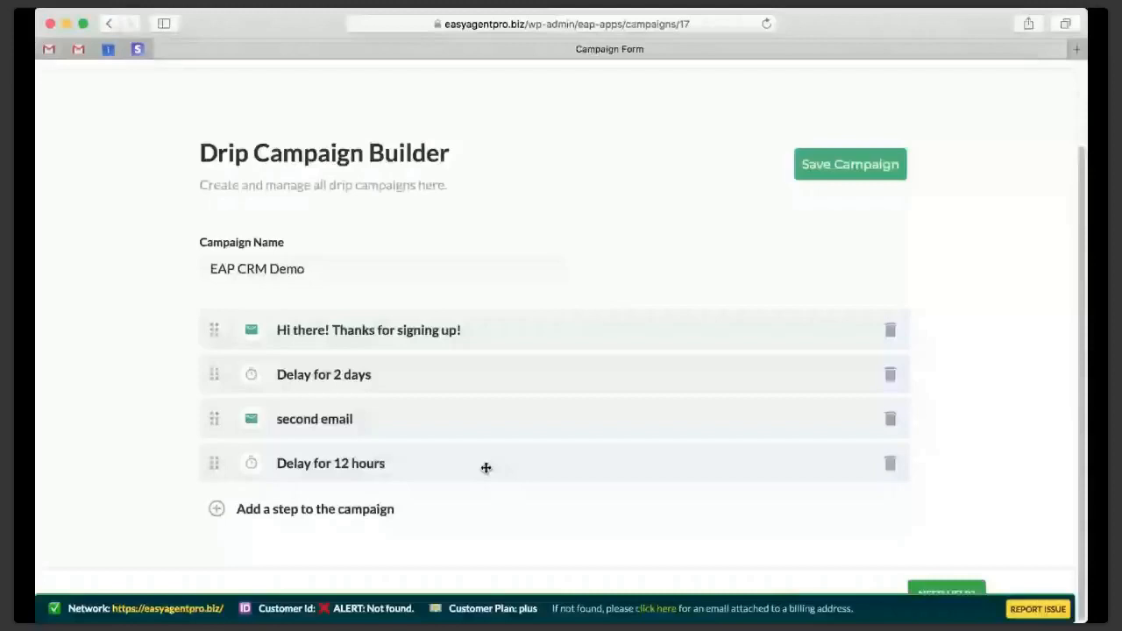
Add another "Delay for 2 days", place it as the first step of the campaign, and save the campaign, confirming the action.
scroll(486, 468, up, 1)
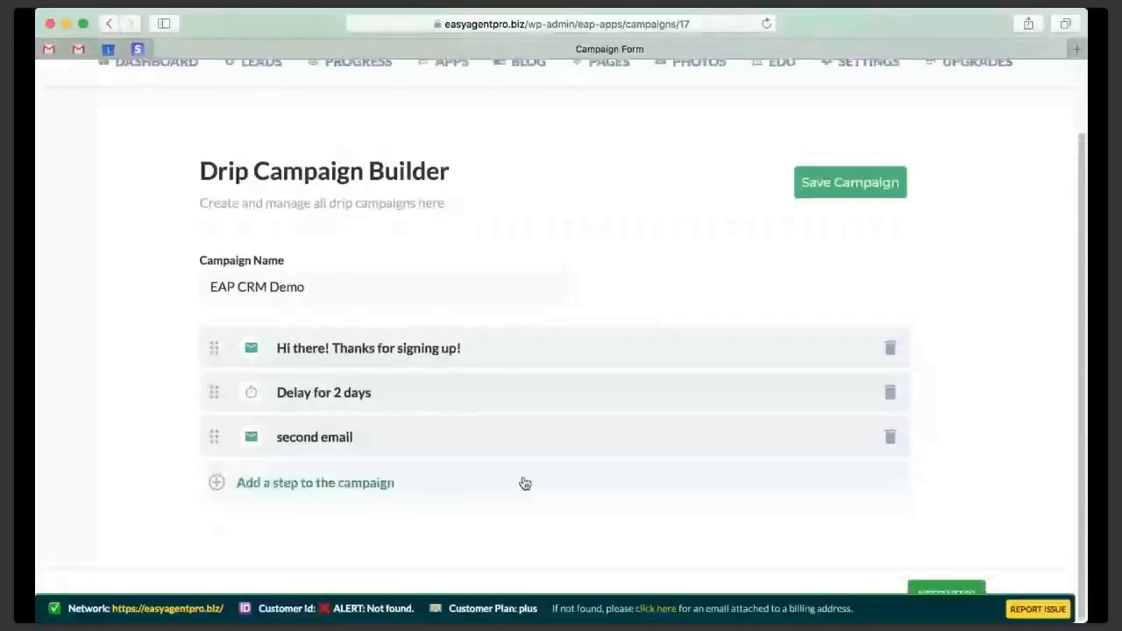
click(357, 483)
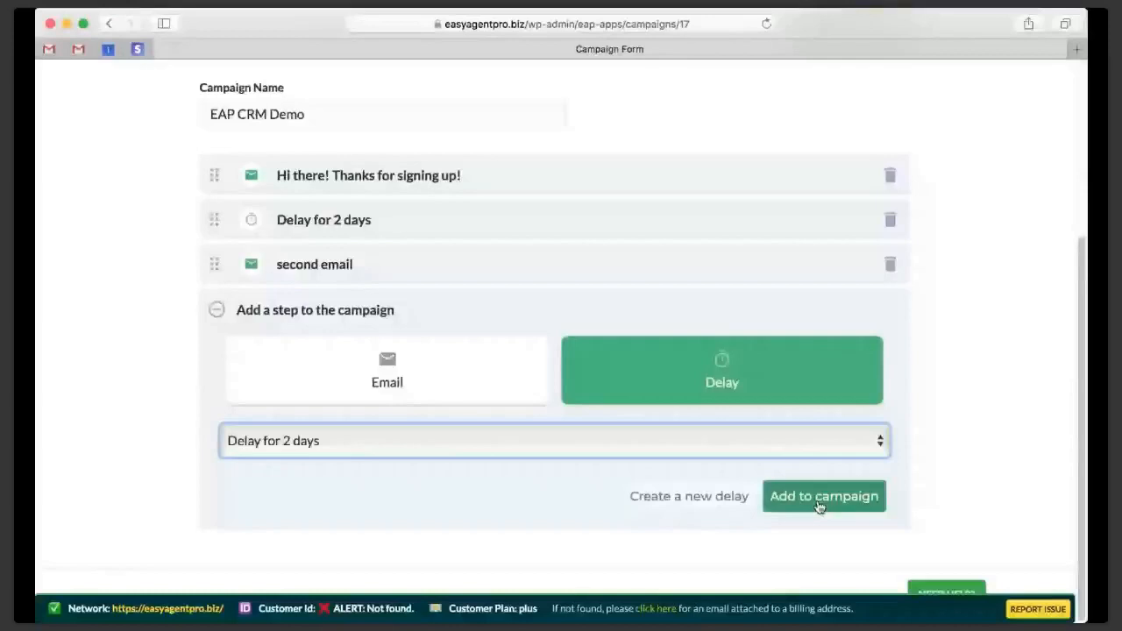
click(820, 497)
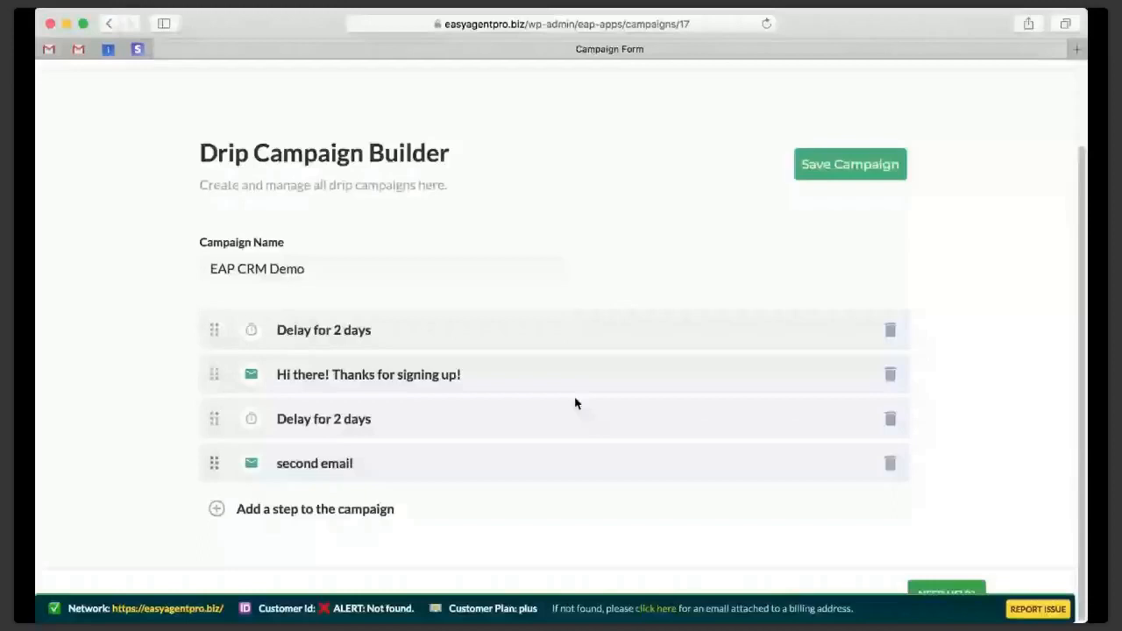
click(868, 167)
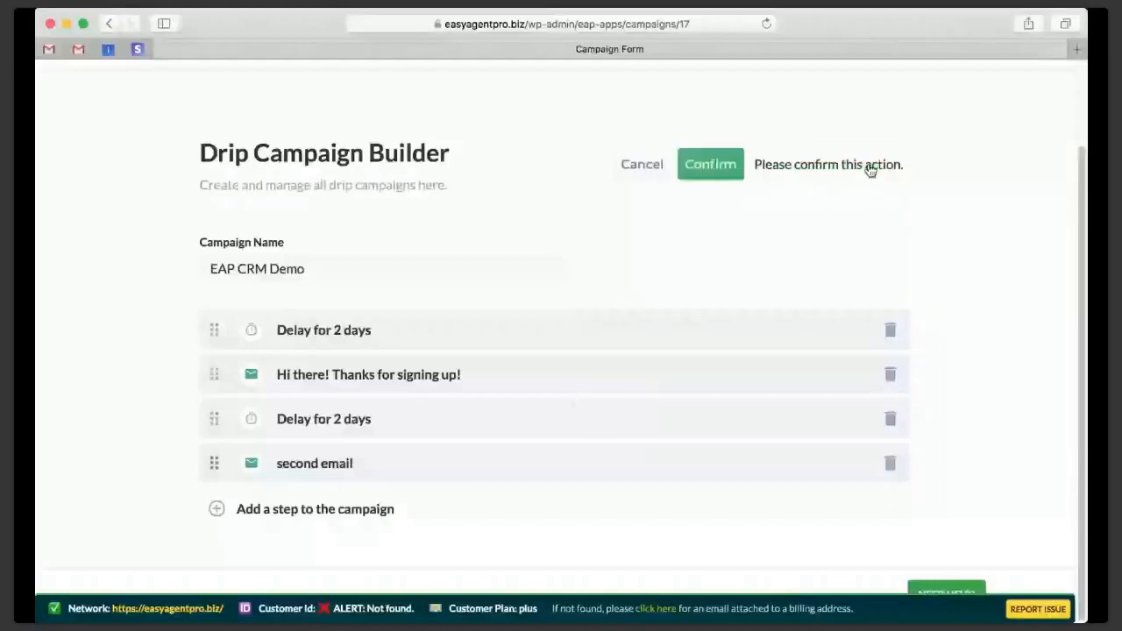
click(710, 164)
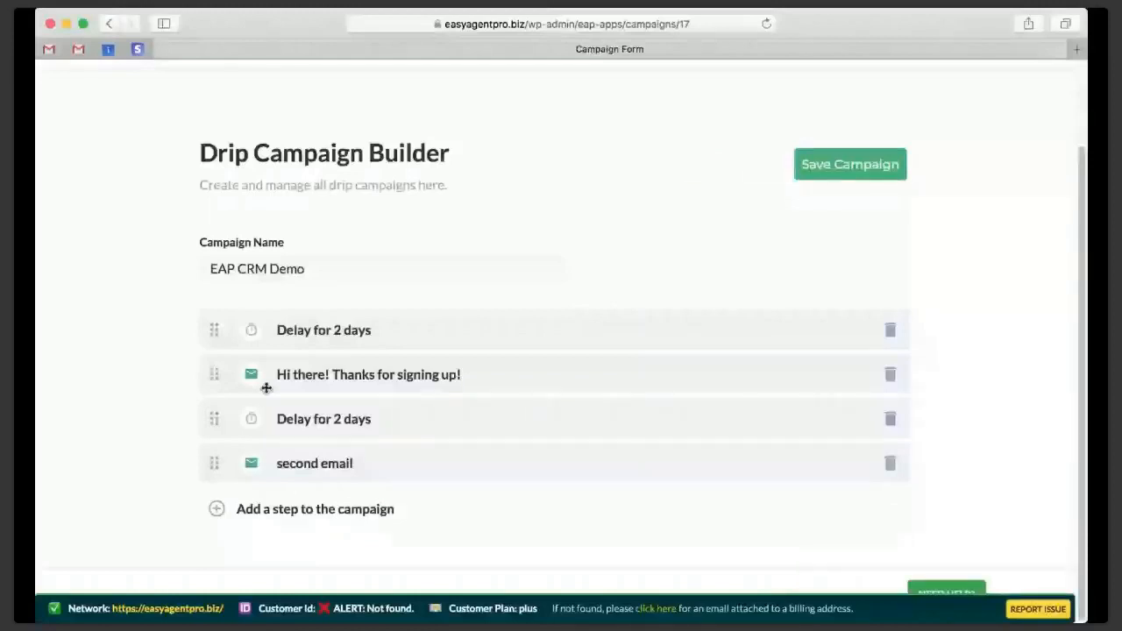
Open the blank email form for adding another campaign step after the second email.
click(316, 511)
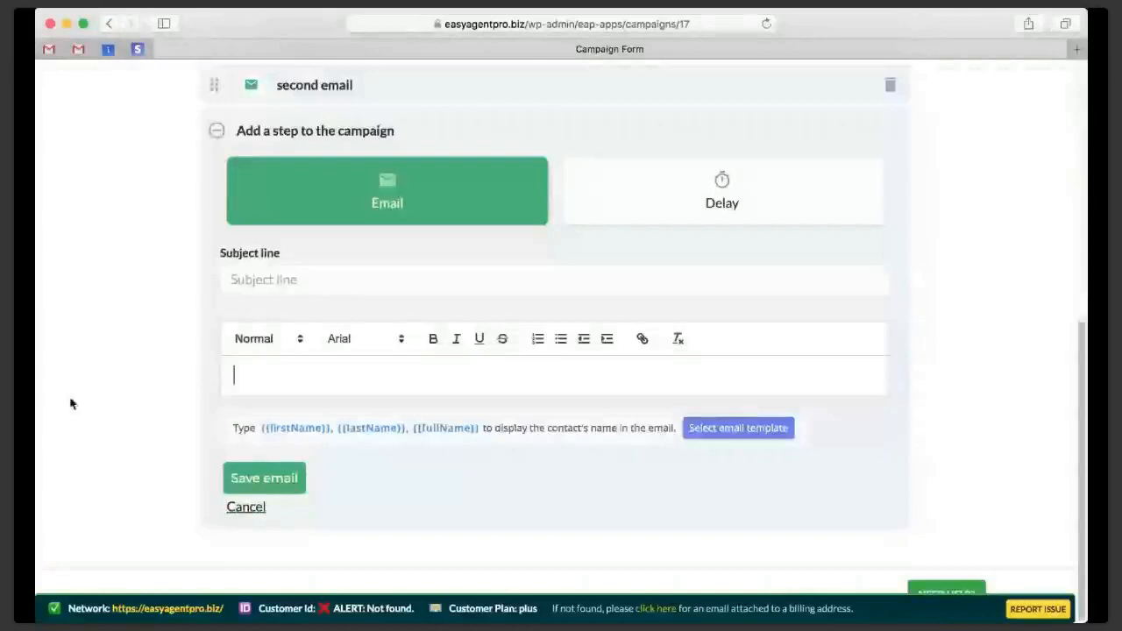
scroll(71, 404, up, 10)
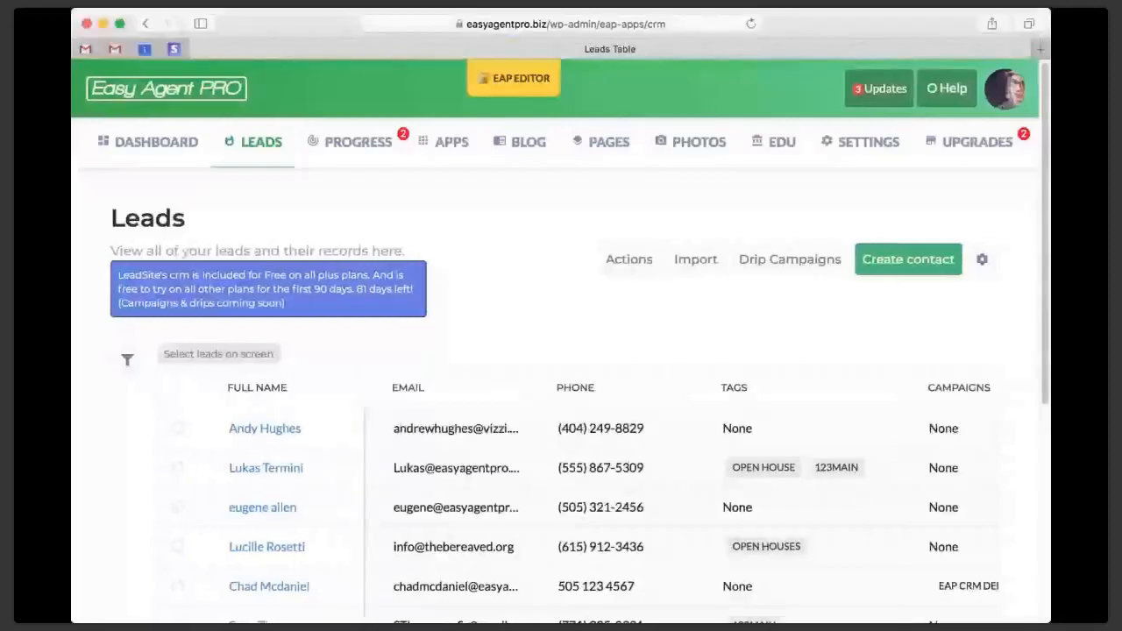
Filter the leads by the tag 123main, select all leads on screen, and check their campaigns and lead types.
scroll(109, 421, down, 5)
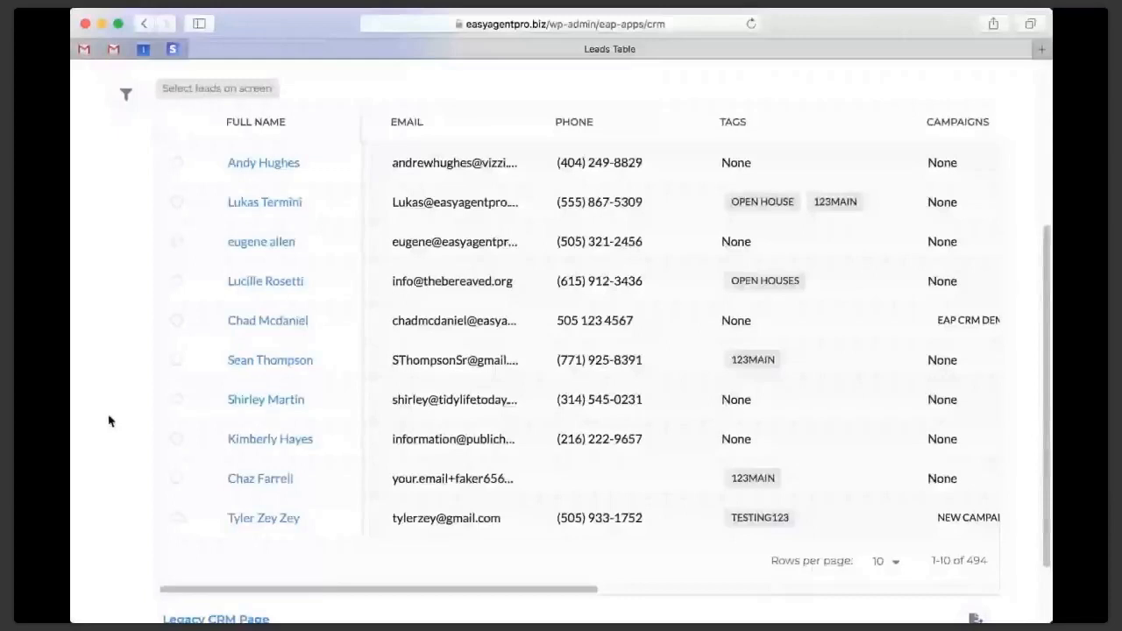
click(132, 94)
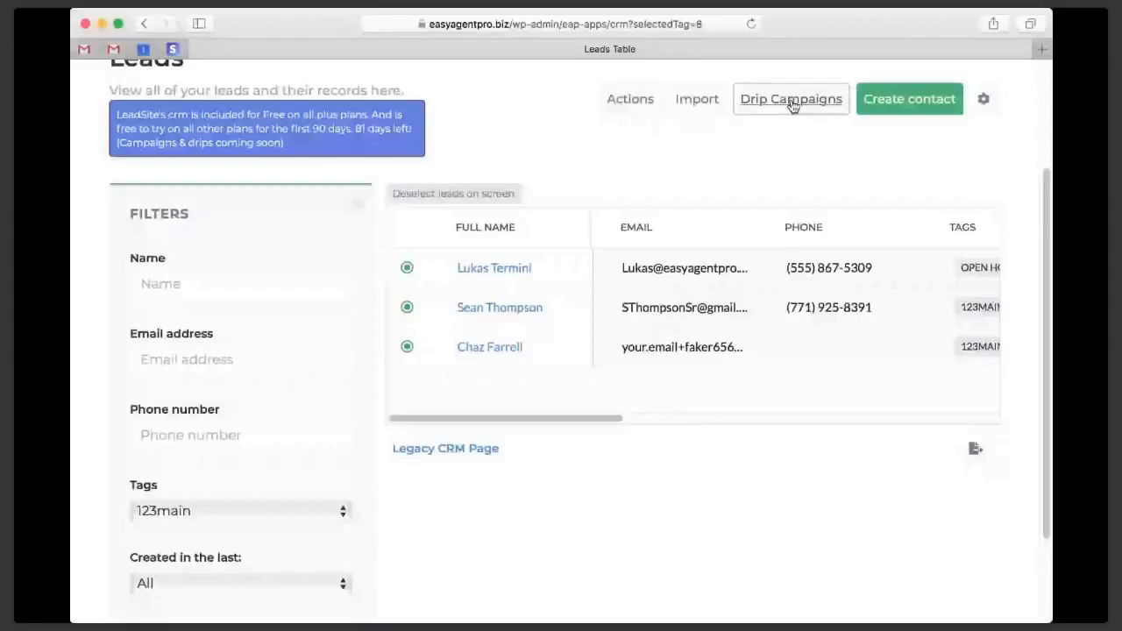
scroll(673, 346, right, 10)
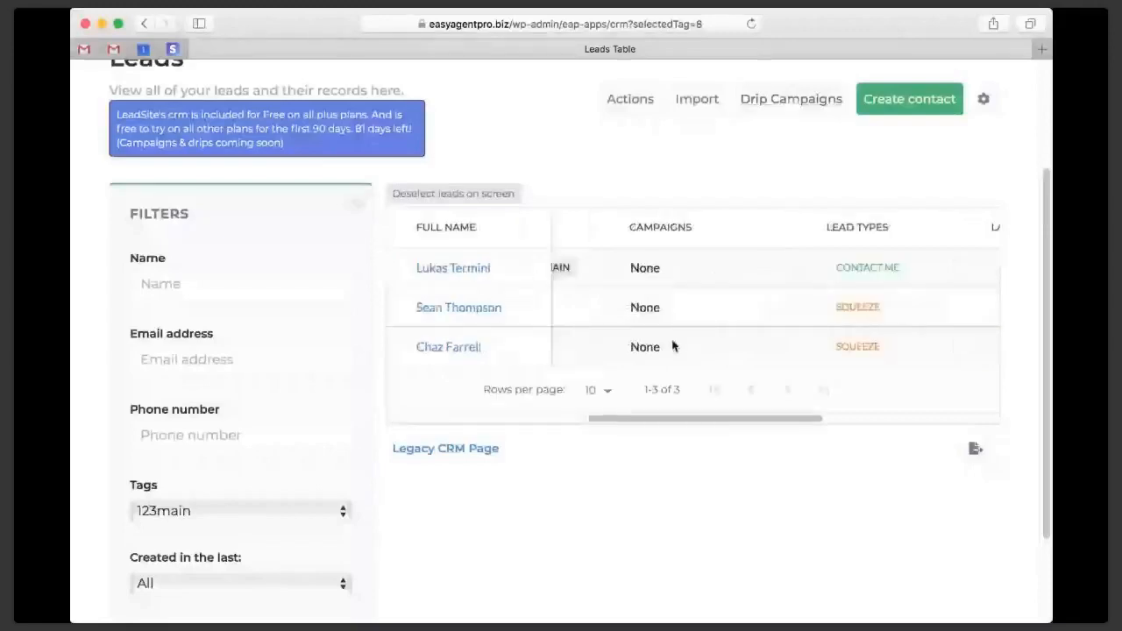
scroll(699, 422, left, 2)
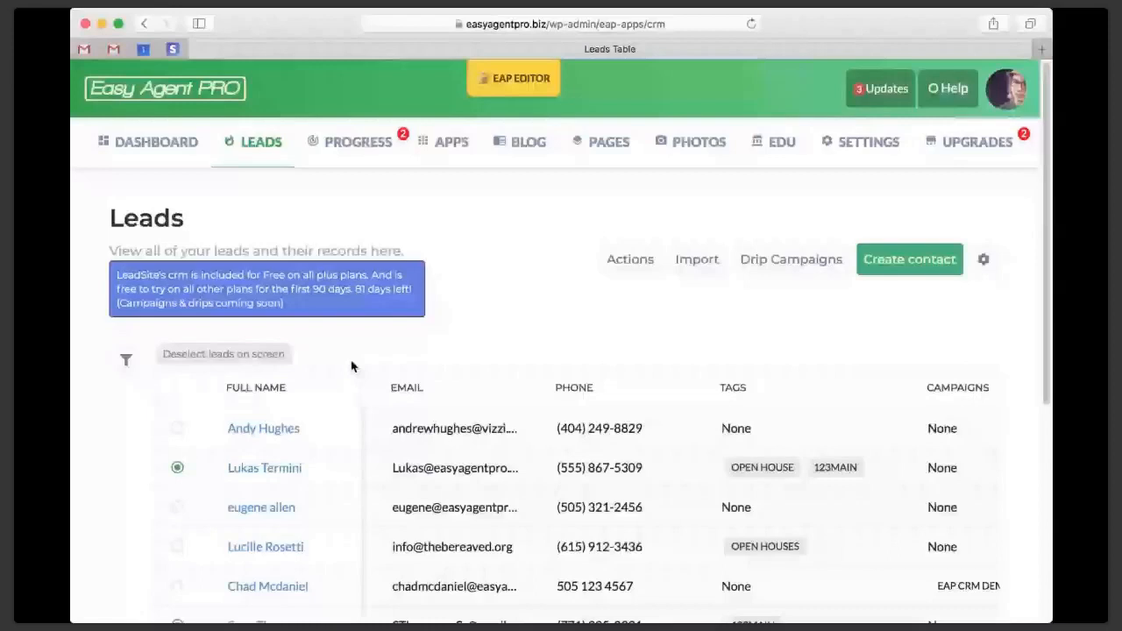
scroll(135, 455, down, 5)
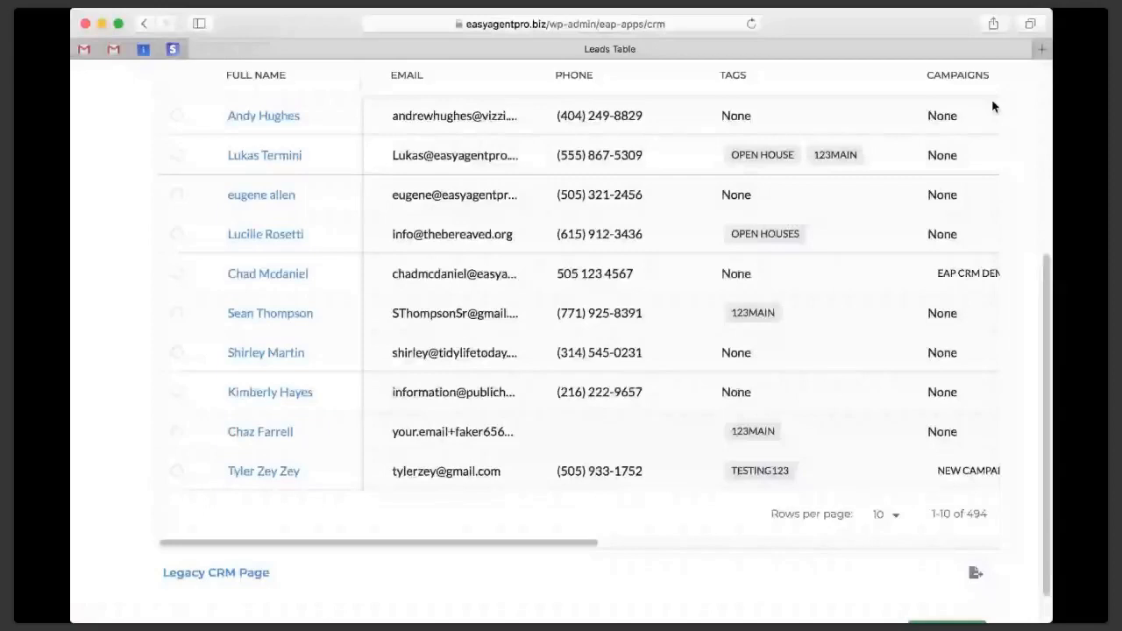
key(super+Tab)
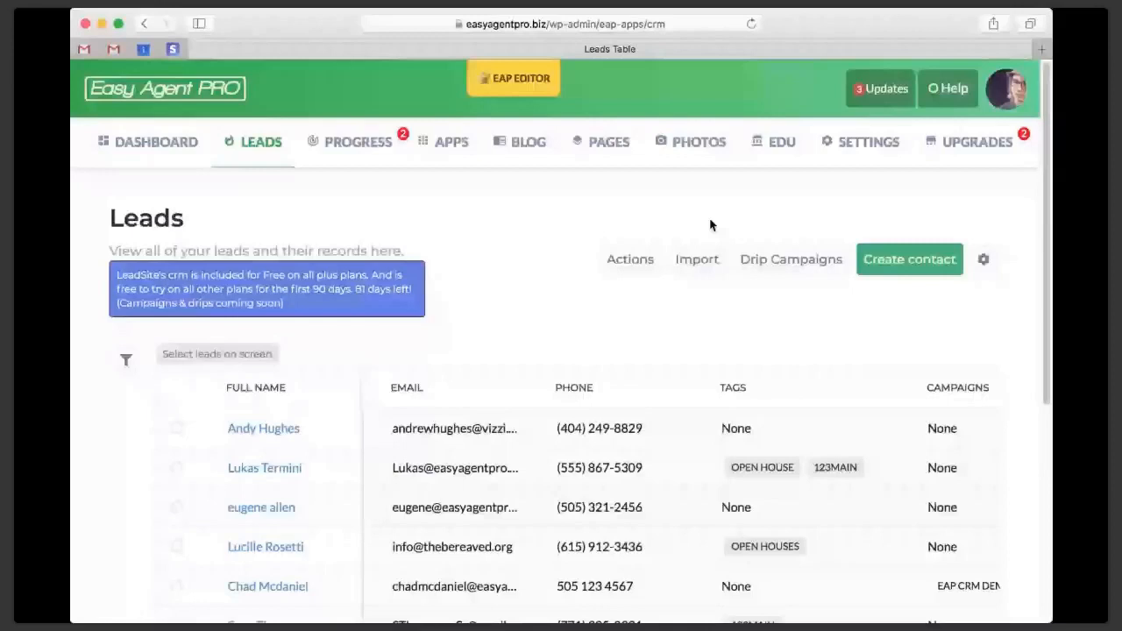
scroll(710, 226, down, 5)
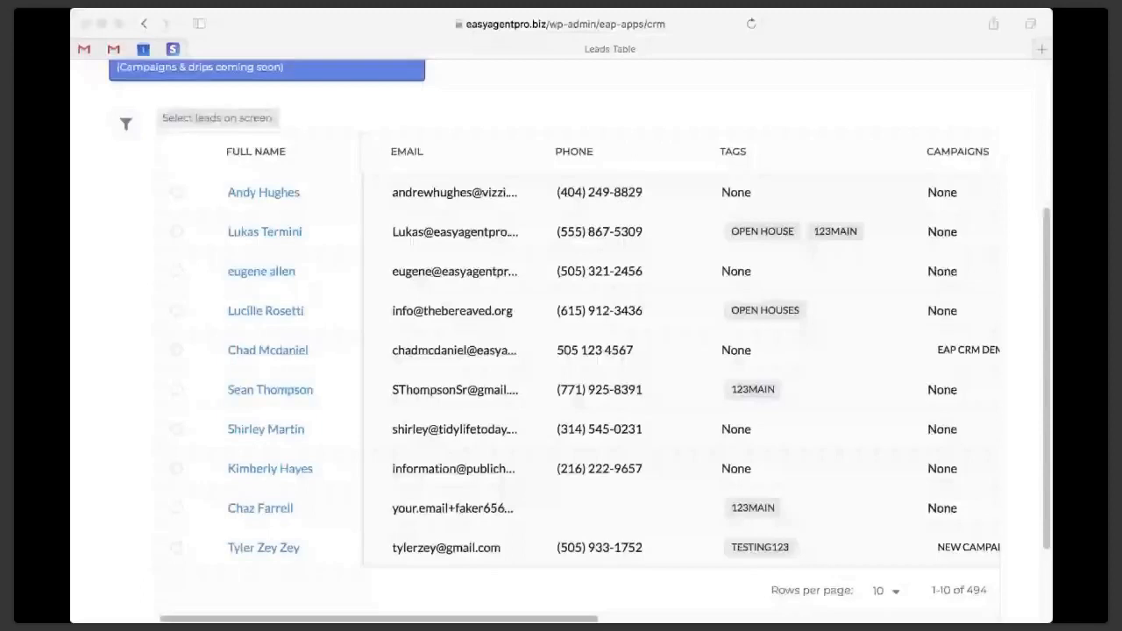
click(742, 155)
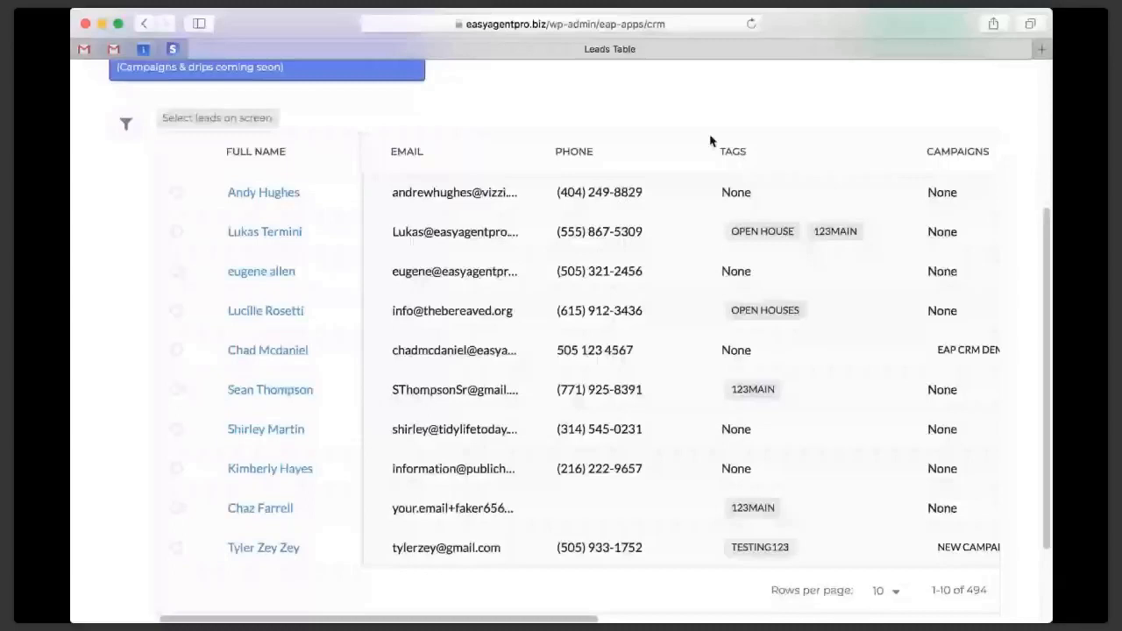
scroll(877, 272, up, 5)
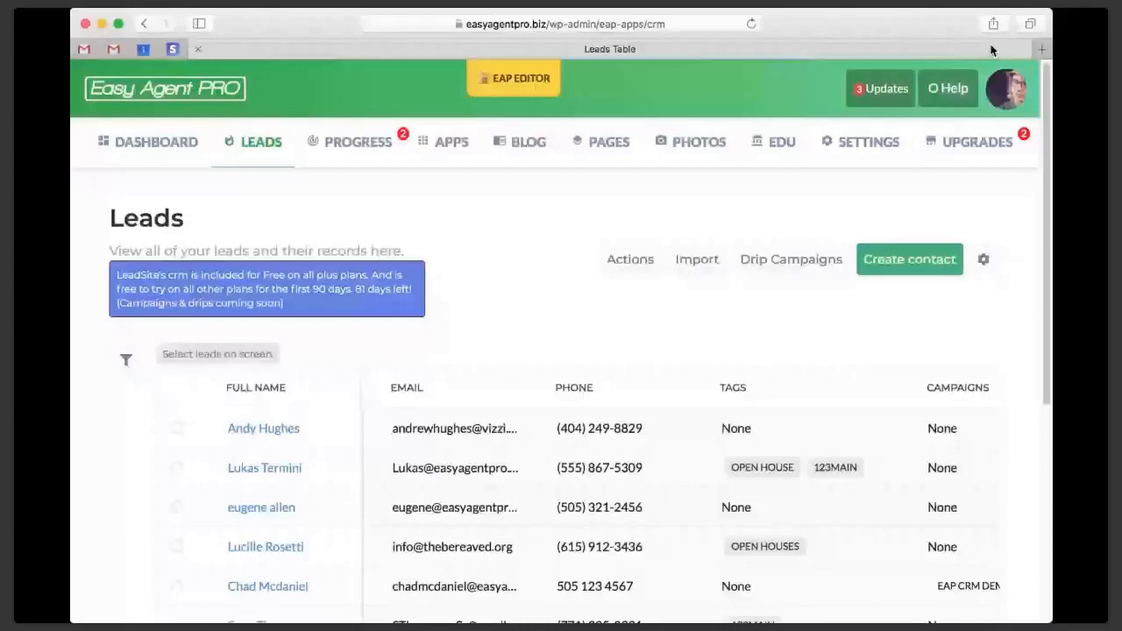
scroll(991, 50, down, 5)
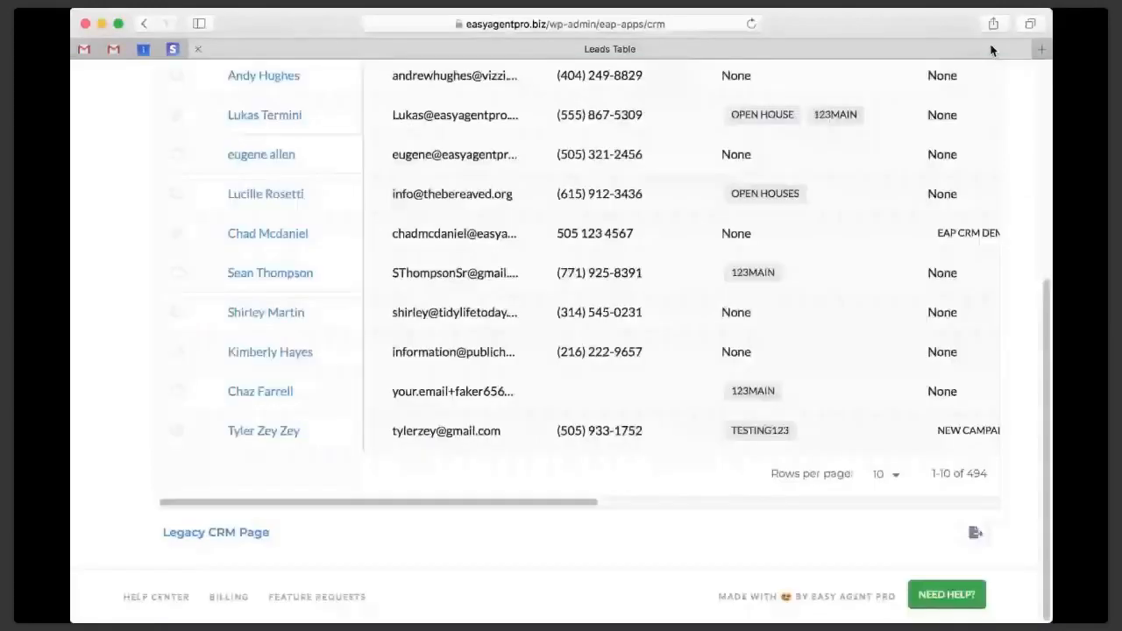
scroll(73, 357, up, 3)
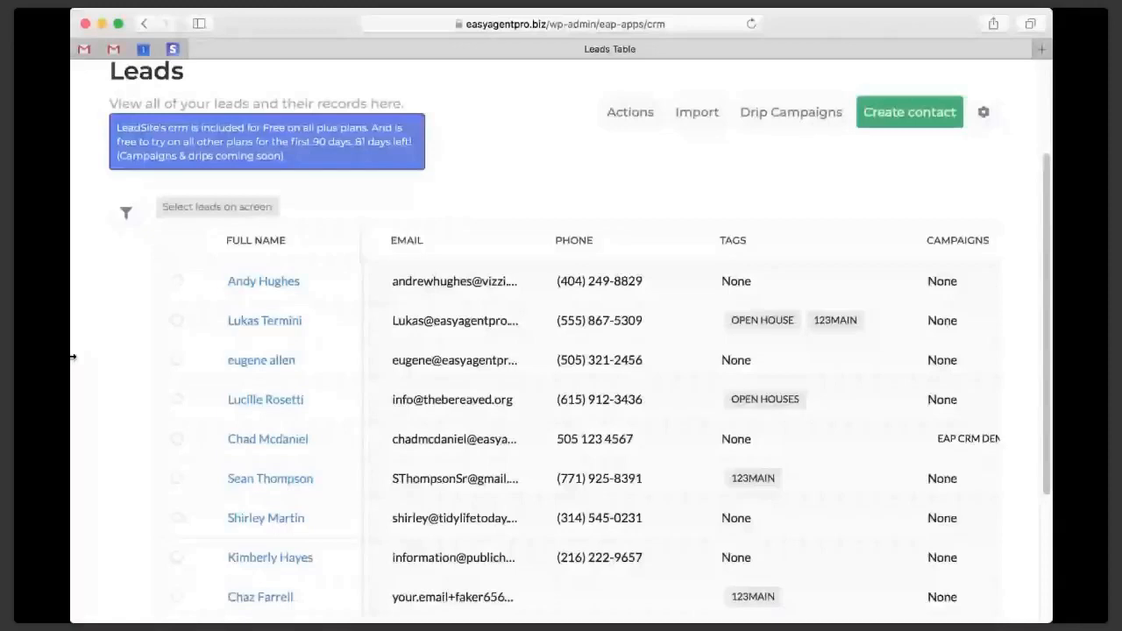
scroll(74, 357, down, 1)
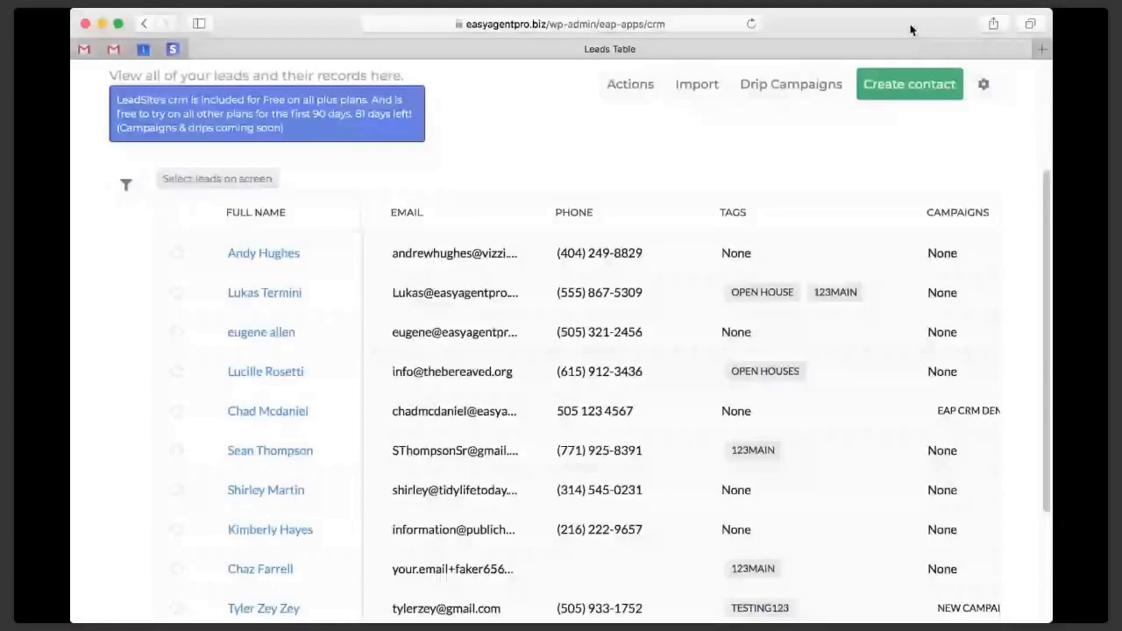
scroll(110, 269, up, 1)
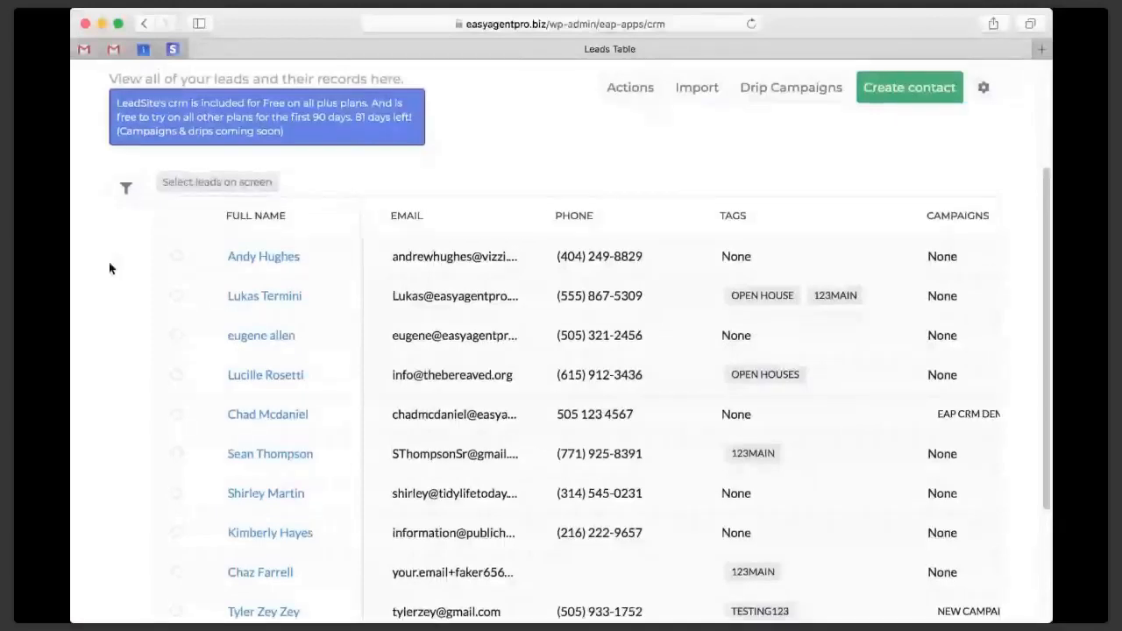